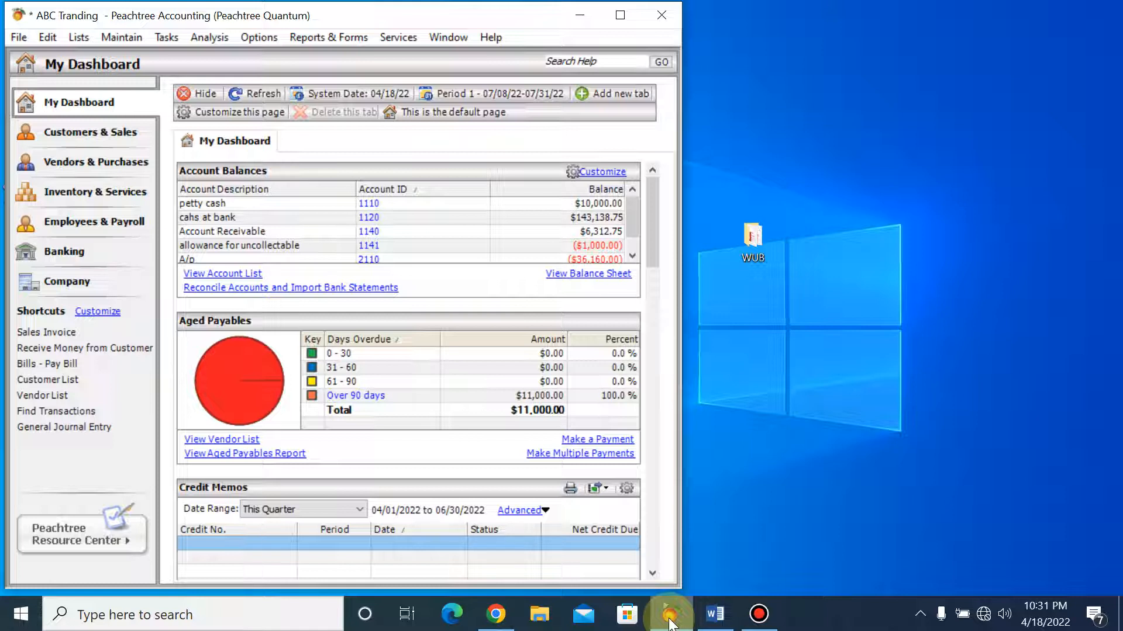
Open a new vendor payment drawn on the "cahs at bank" cash account and hide the Track It pane.
click(174, 40)
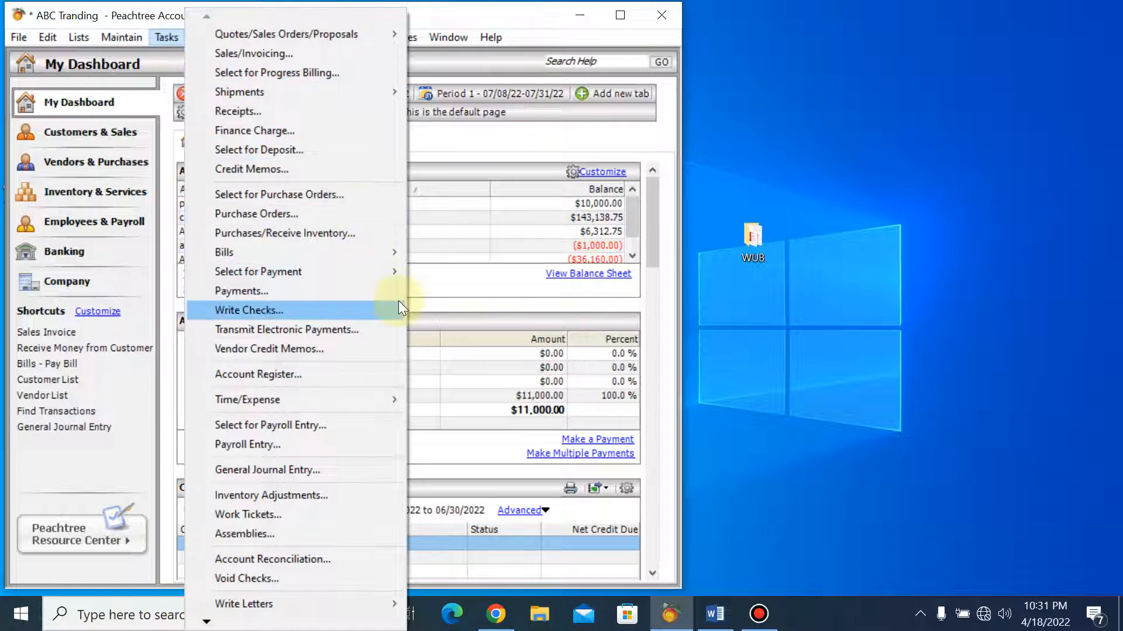
click(369, 289)
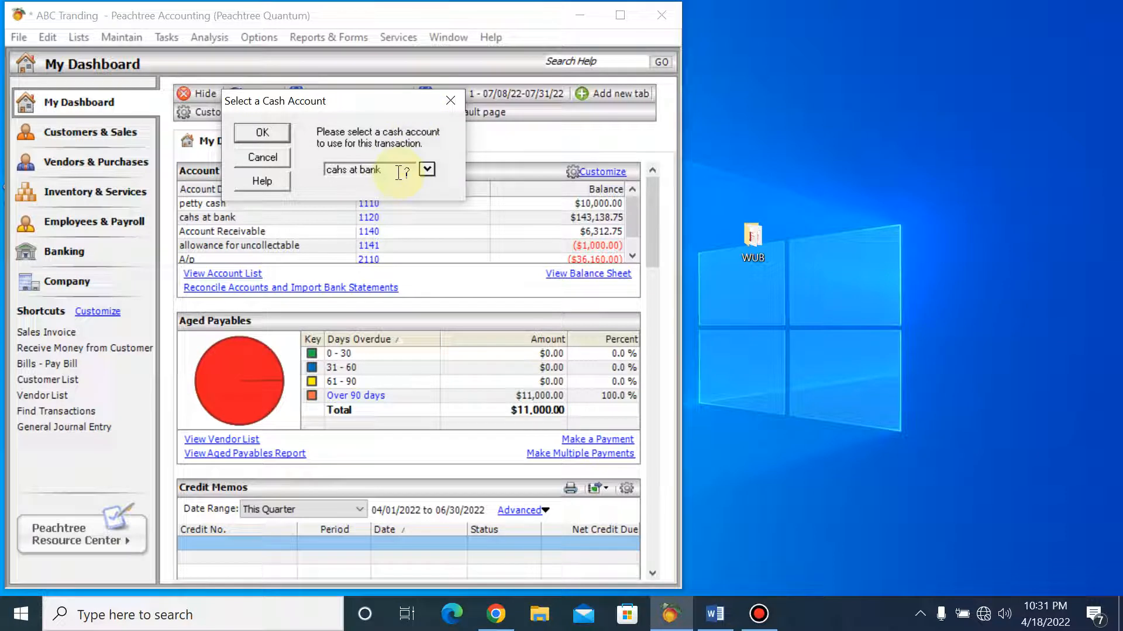
click(428, 169)
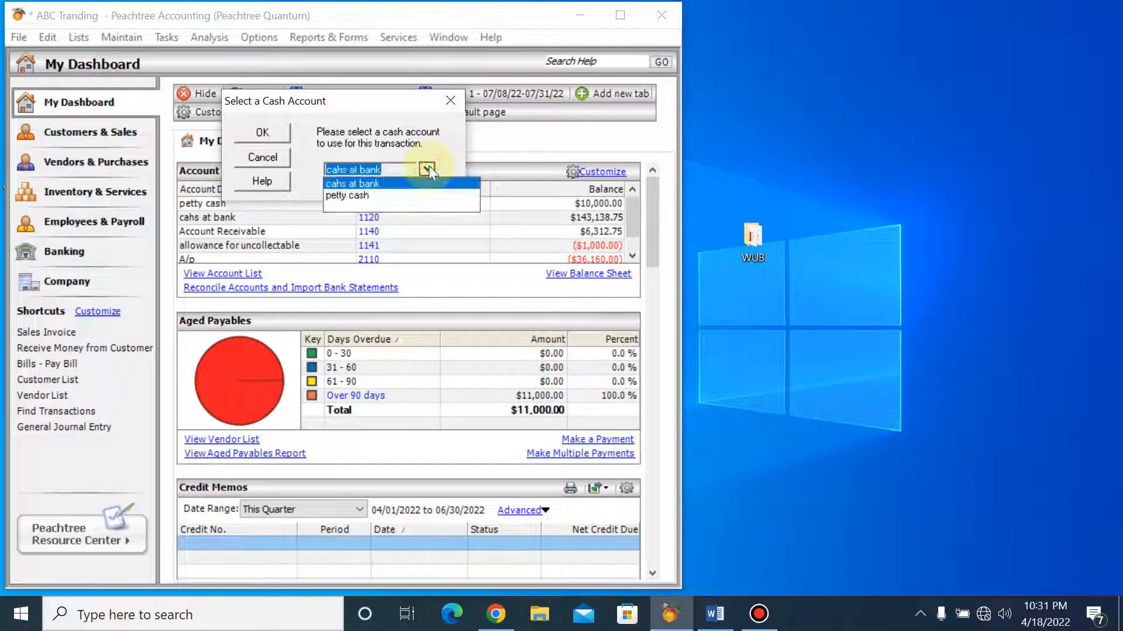
click(429, 167)
click(430, 168)
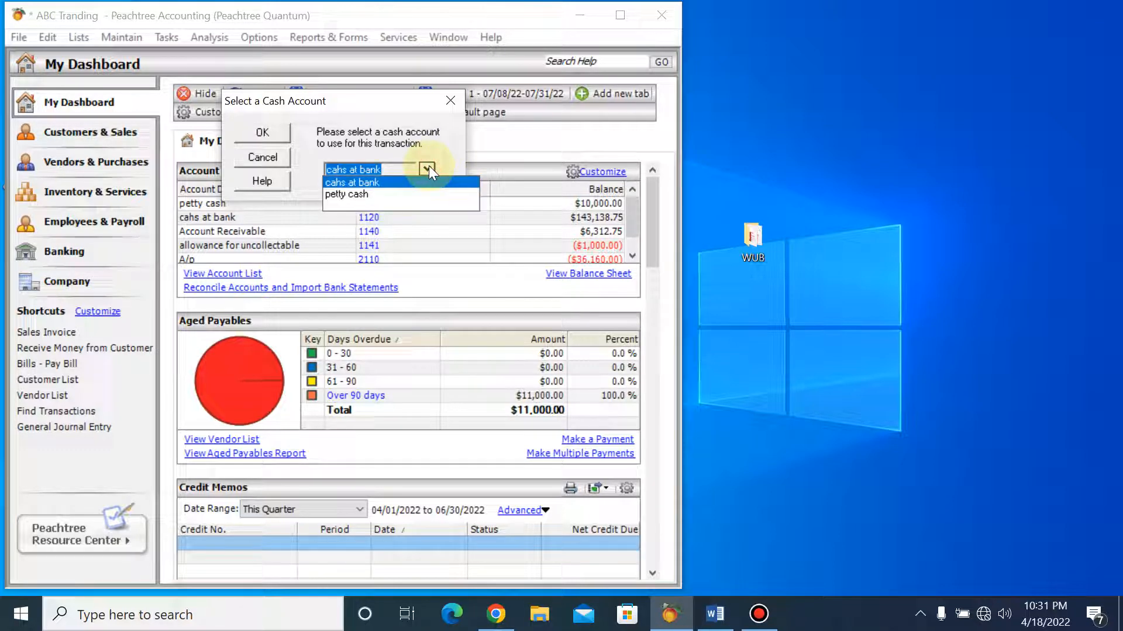
click(430, 169)
click(430, 169)
click(431, 167)
click(268, 134)
click(269, 133)
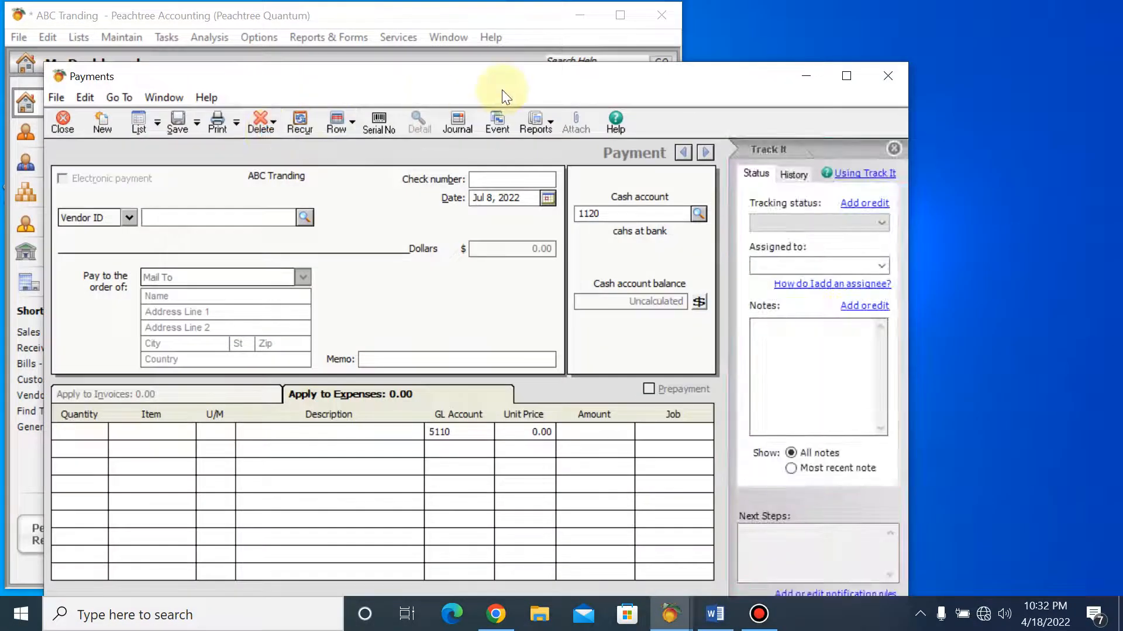
click(893, 149)
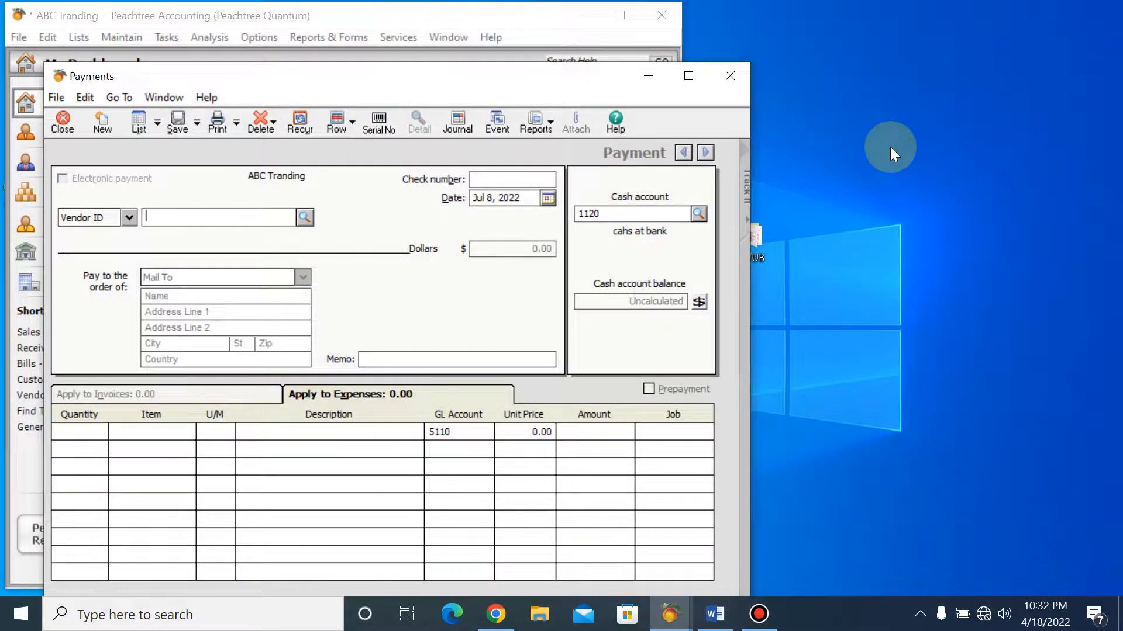
drag(426, 79, 409, 61)
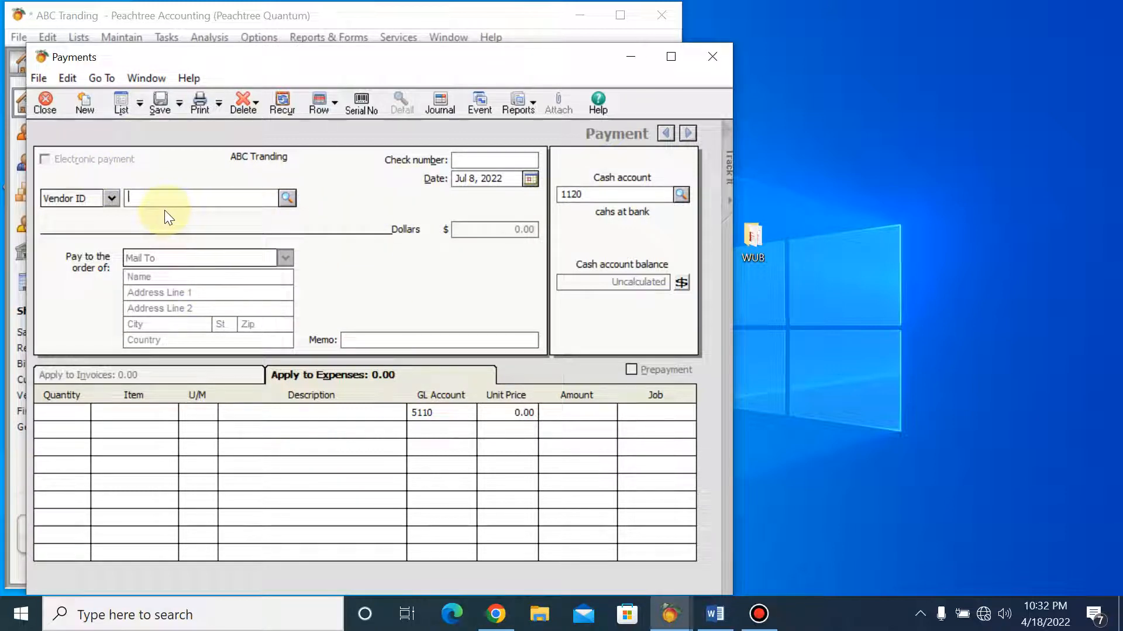
click(288, 198)
click(288, 198)
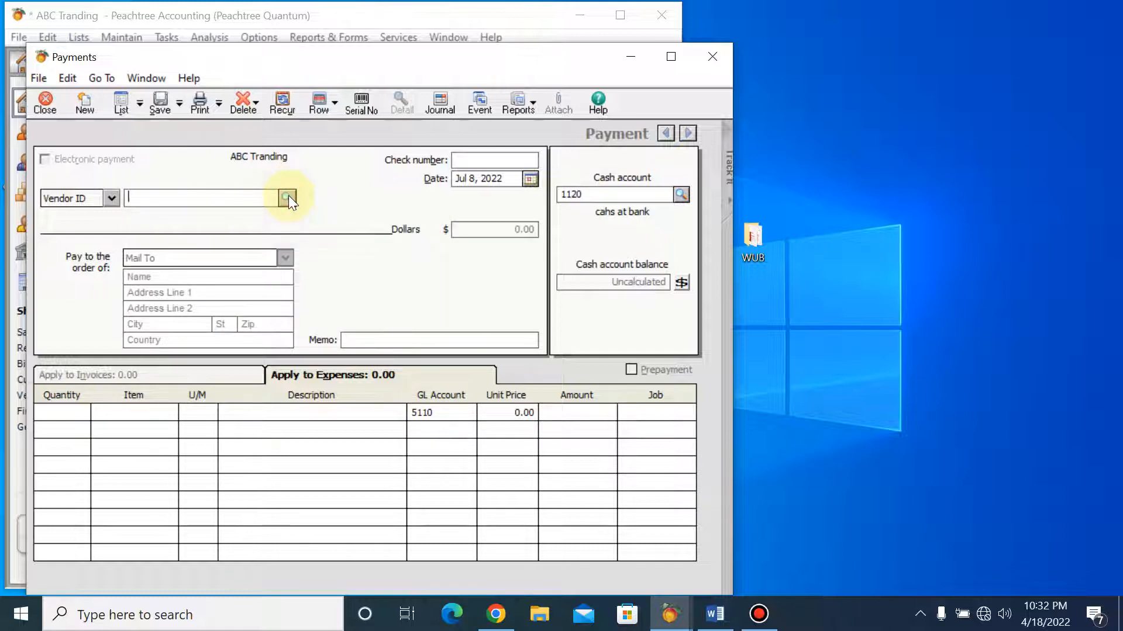
click(288, 197)
click(287, 198)
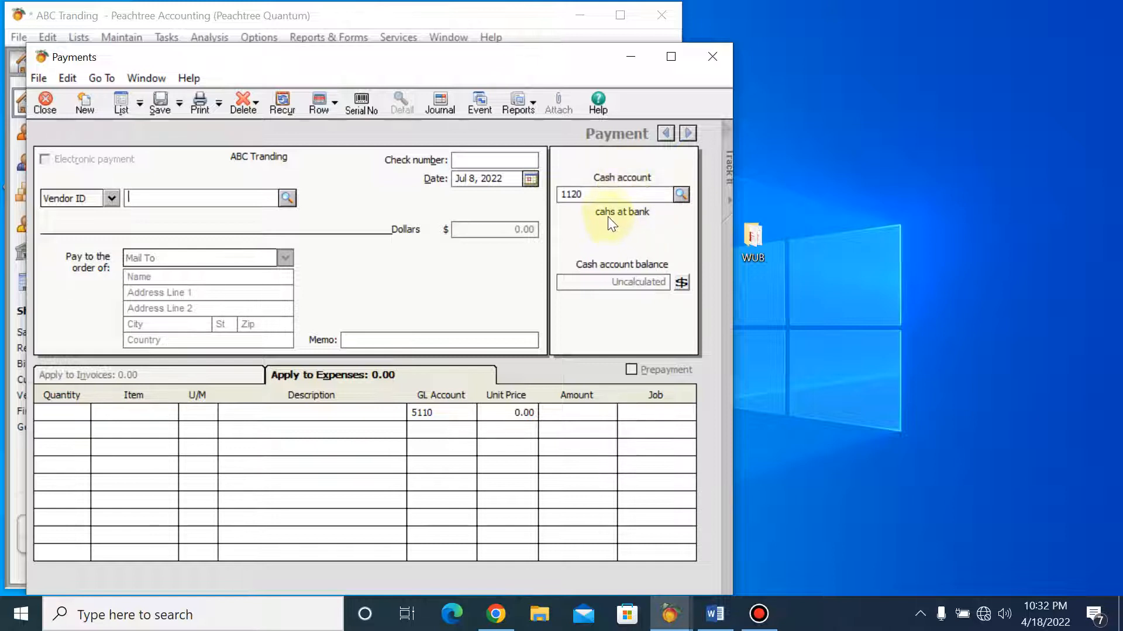
click(682, 194)
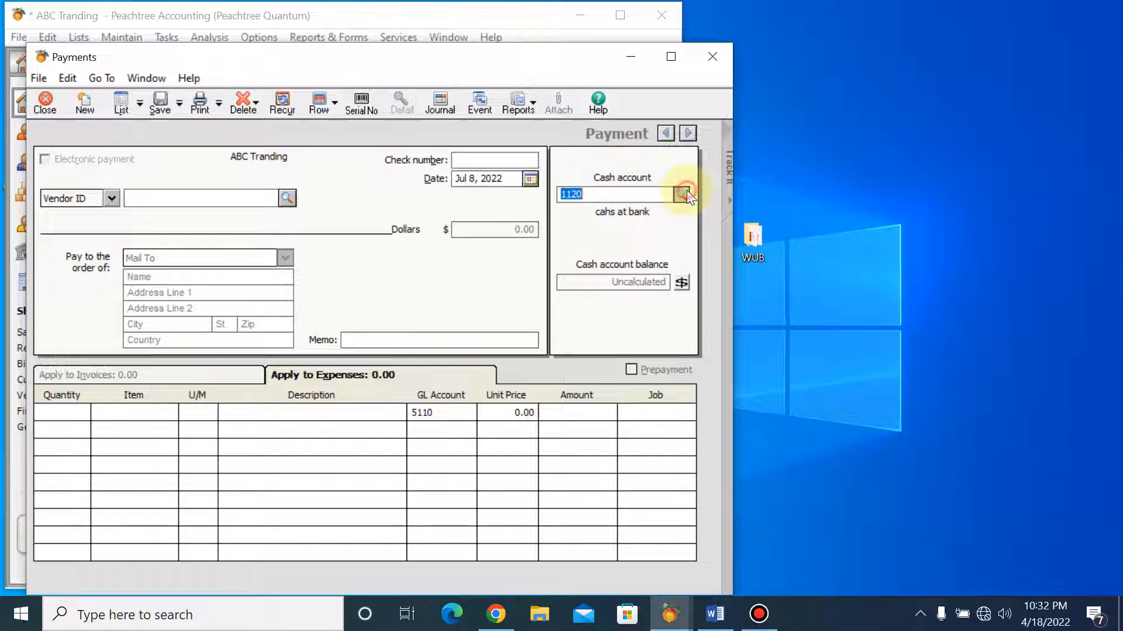
click(683, 194)
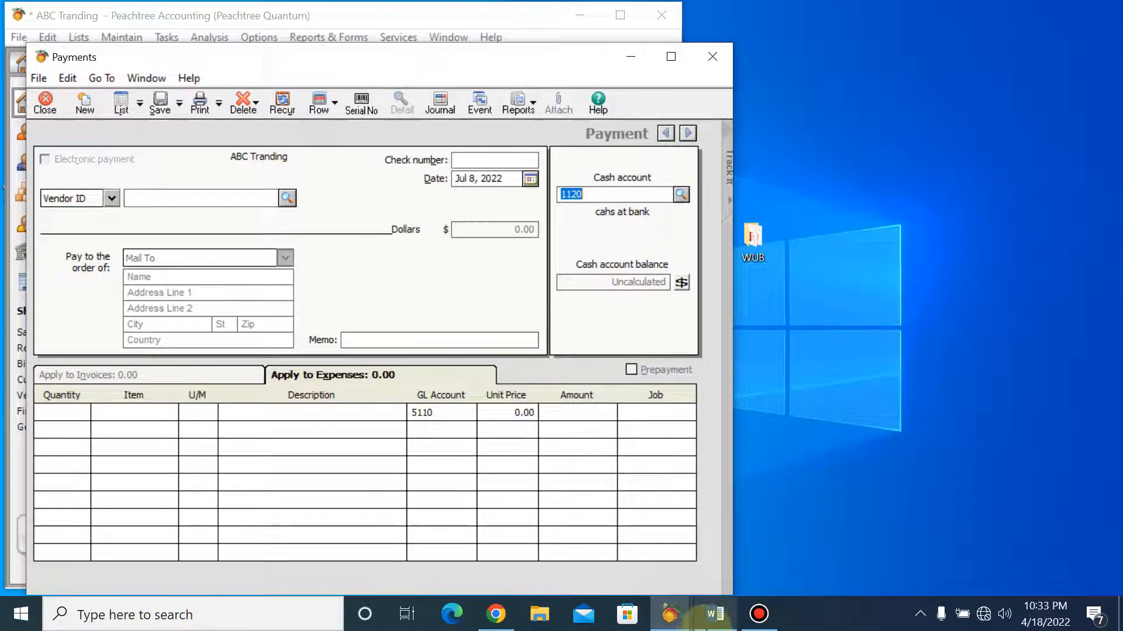
Switch to the Word project document and review the dates, check numbers and invoices in the Paying off debt table.
click(718, 618)
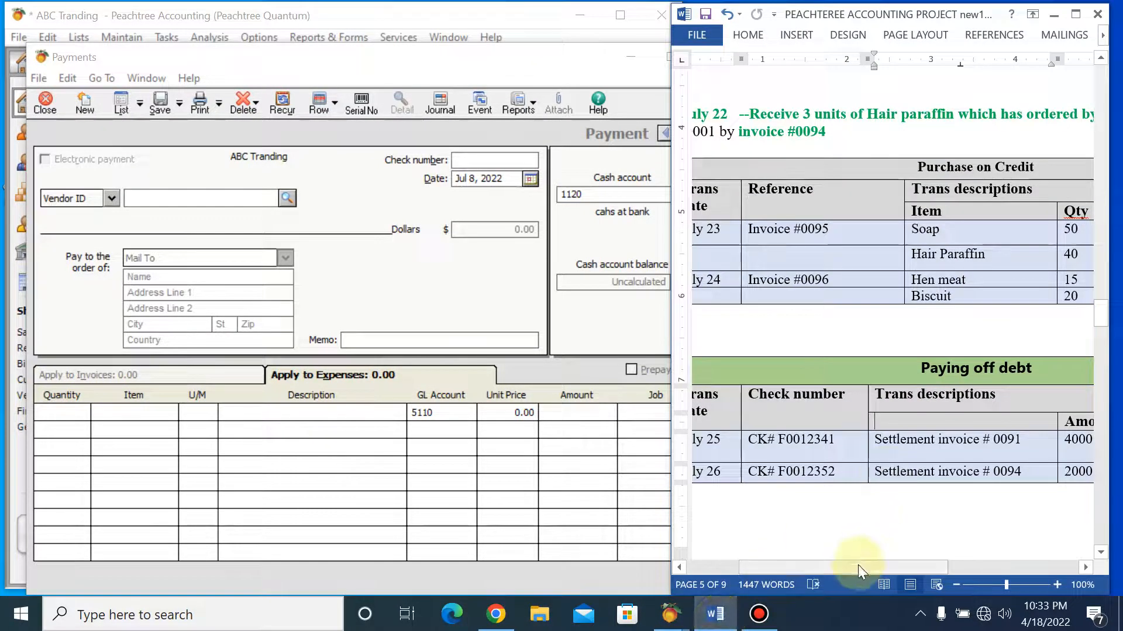
drag(882, 569, 830, 567)
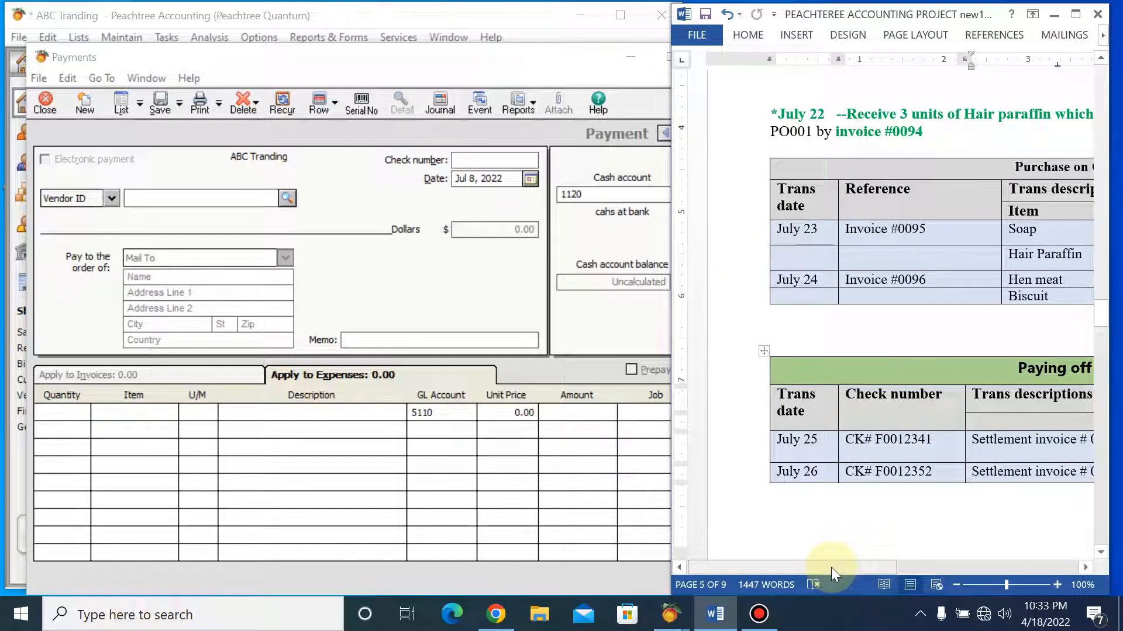
drag(830, 568, 877, 538)
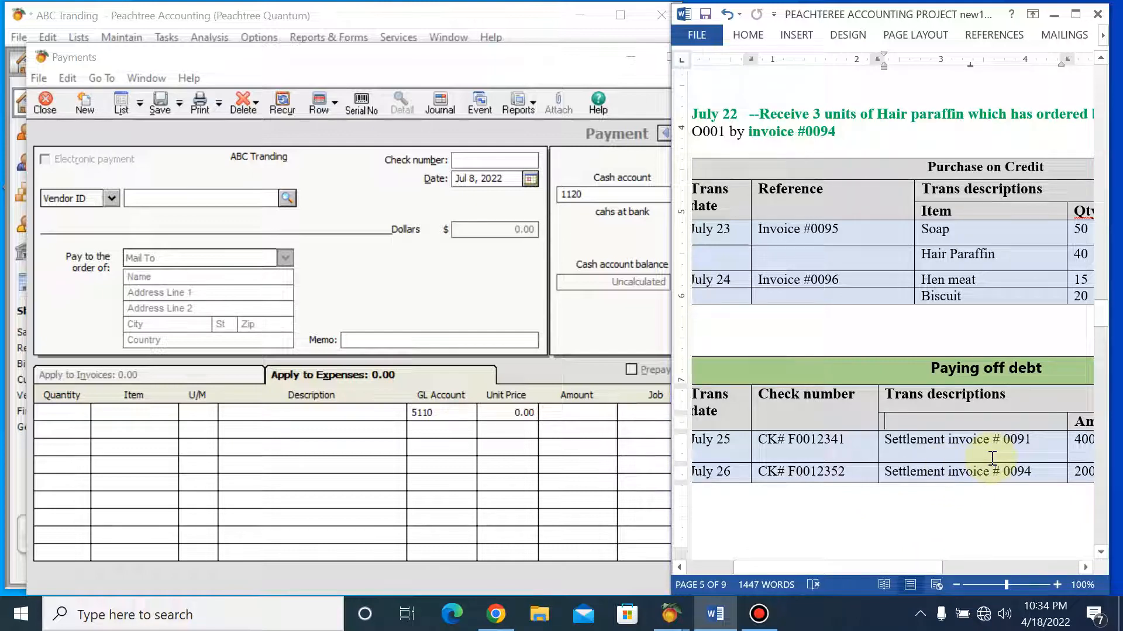
Check the invoice numbers and account balances in the Ex-2.3 vendor ledger balance of July 8, 2022.
drag(1102, 314, 1105, 155)
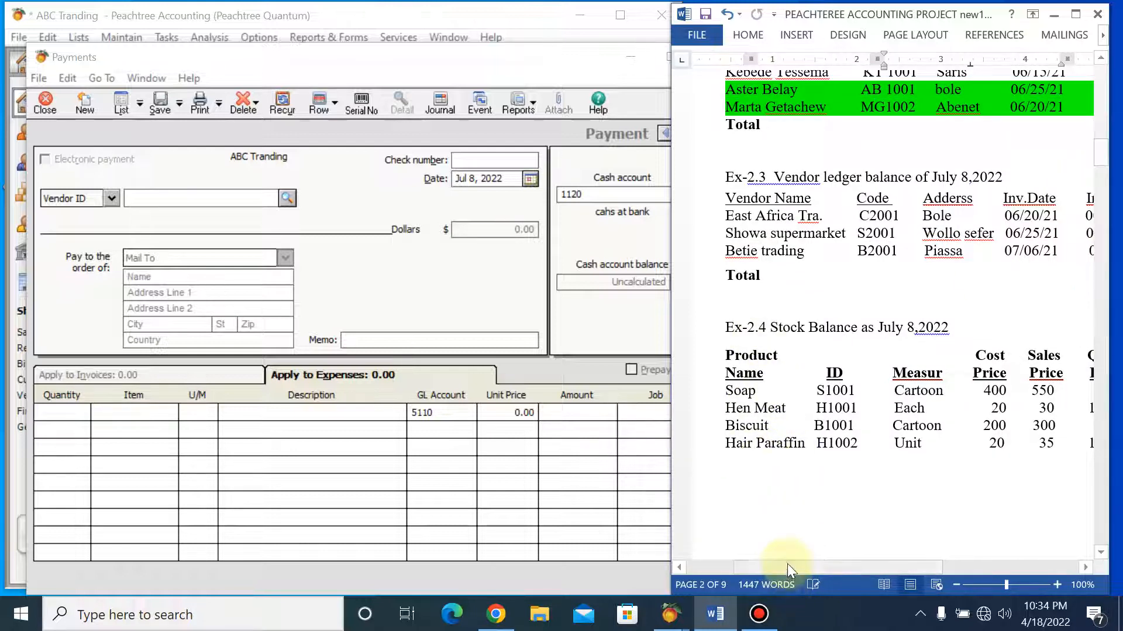
mouse_move(789, 563)
mouse_down()
mouse_move(833, 563)
mouse_move(765, 567)
mouse_move(789, 563)
mouse_up()
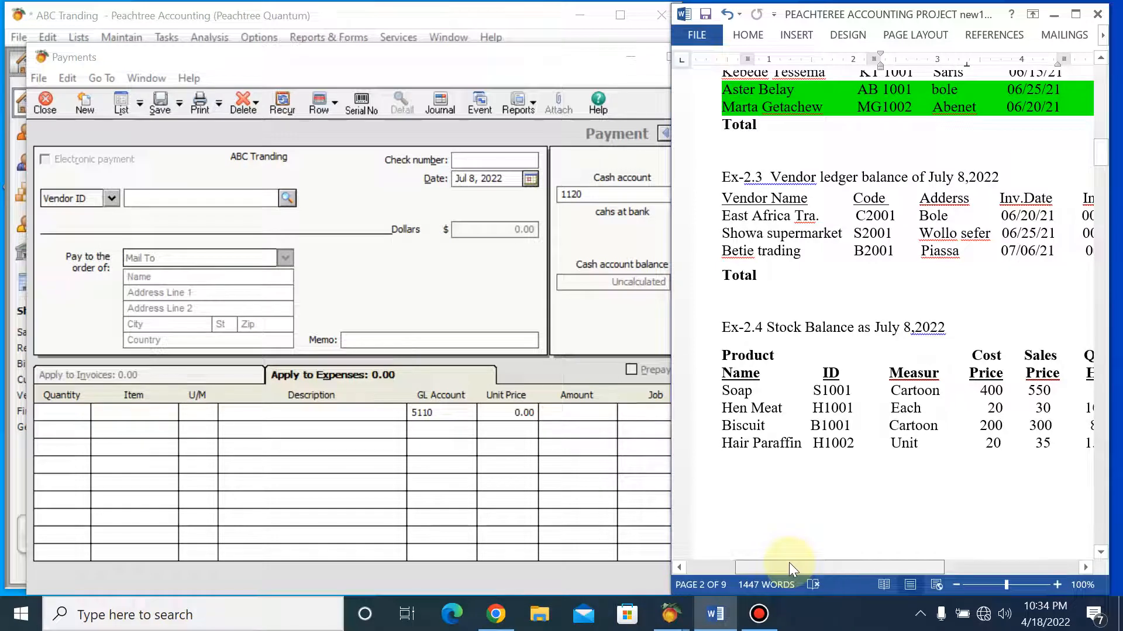
drag(788, 562, 850, 562)
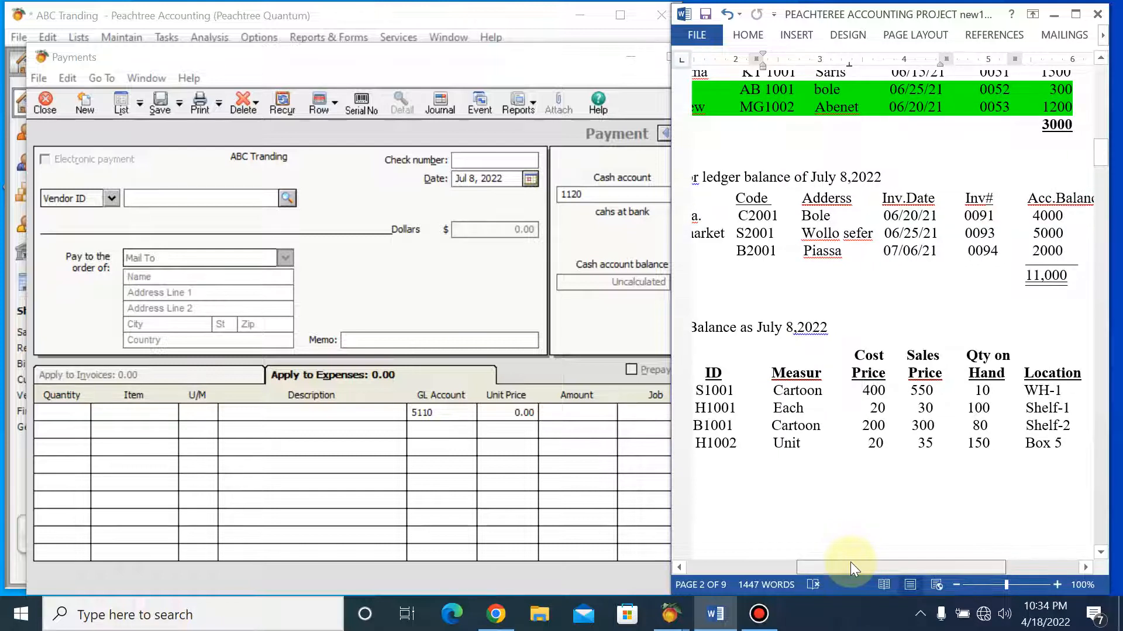
drag(850, 562, 880, 559)
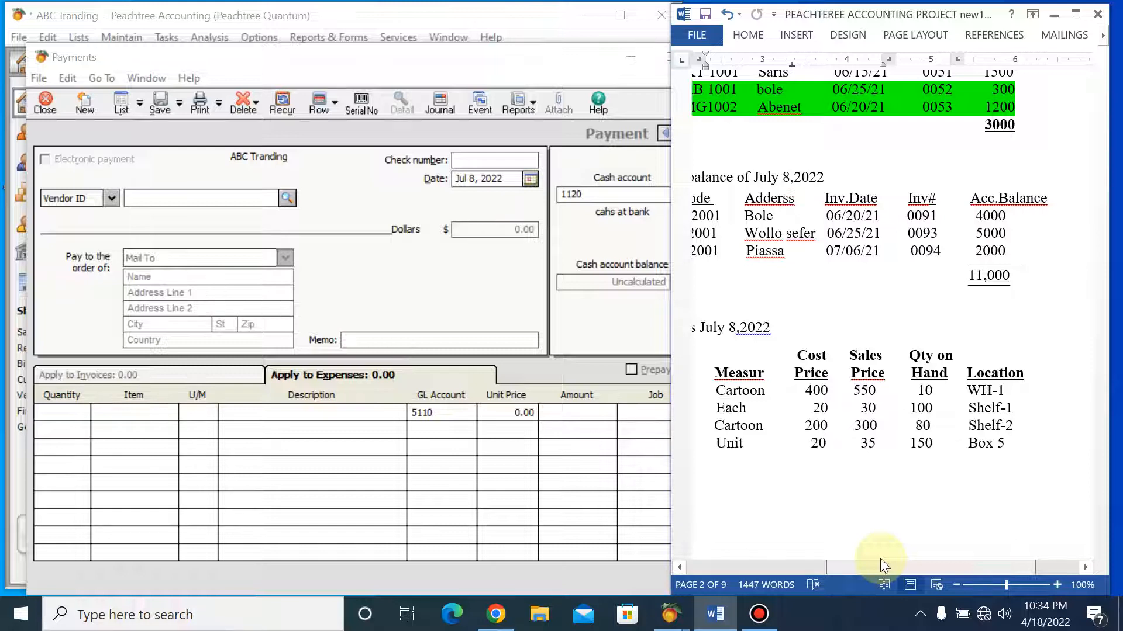
drag(880, 559, 908, 547)
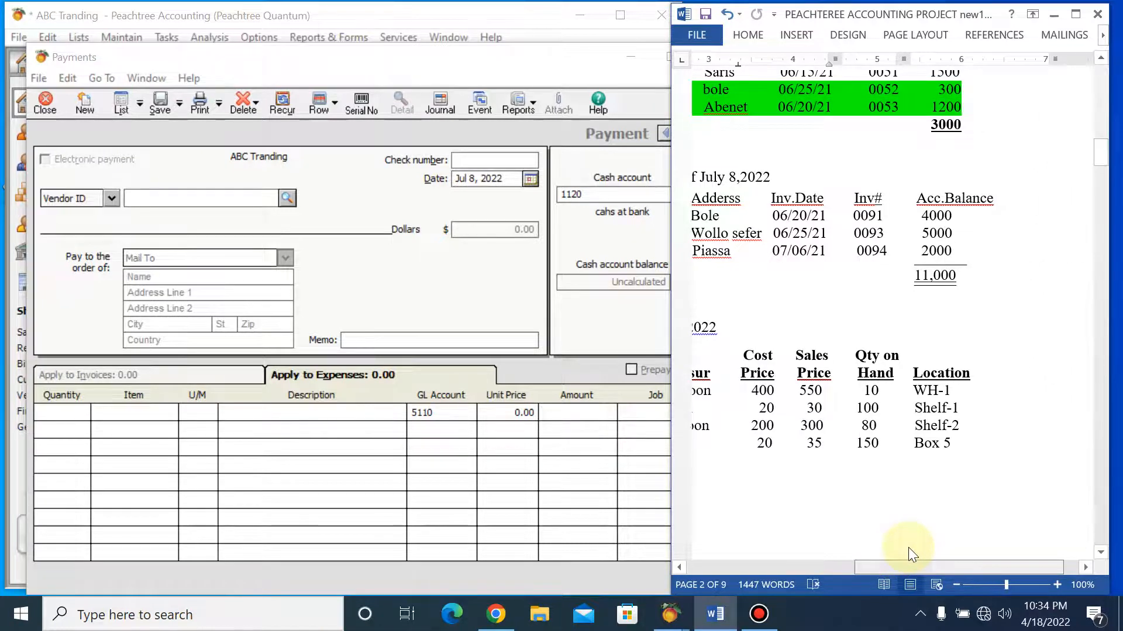
drag(962, 221, 924, 225)
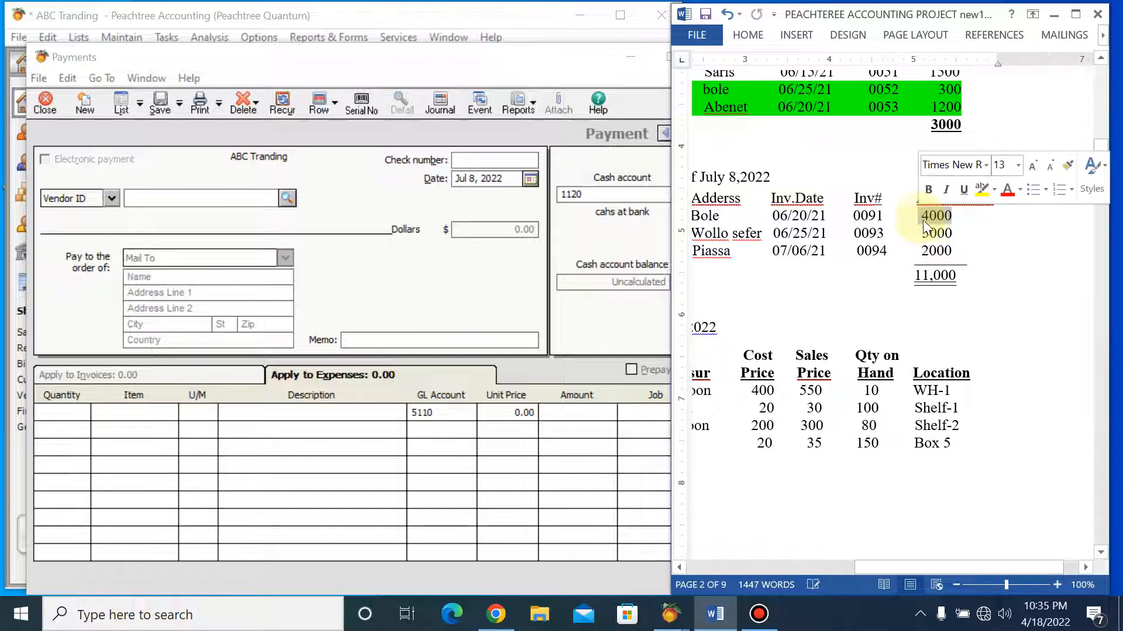
Return to the Paying off debt table and read the amounts, supplier names, transaction dates and check numbers.
click(1103, 153)
drag(1103, 158, 1110, 327)
click(864, 219)
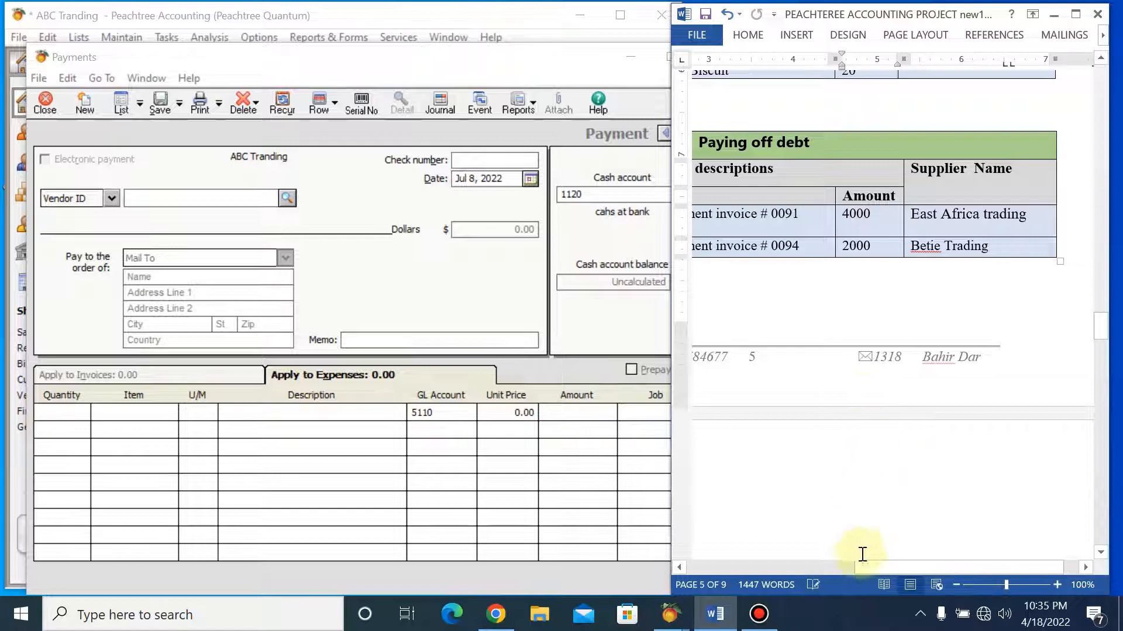
drag(882, 566, 724, 554)
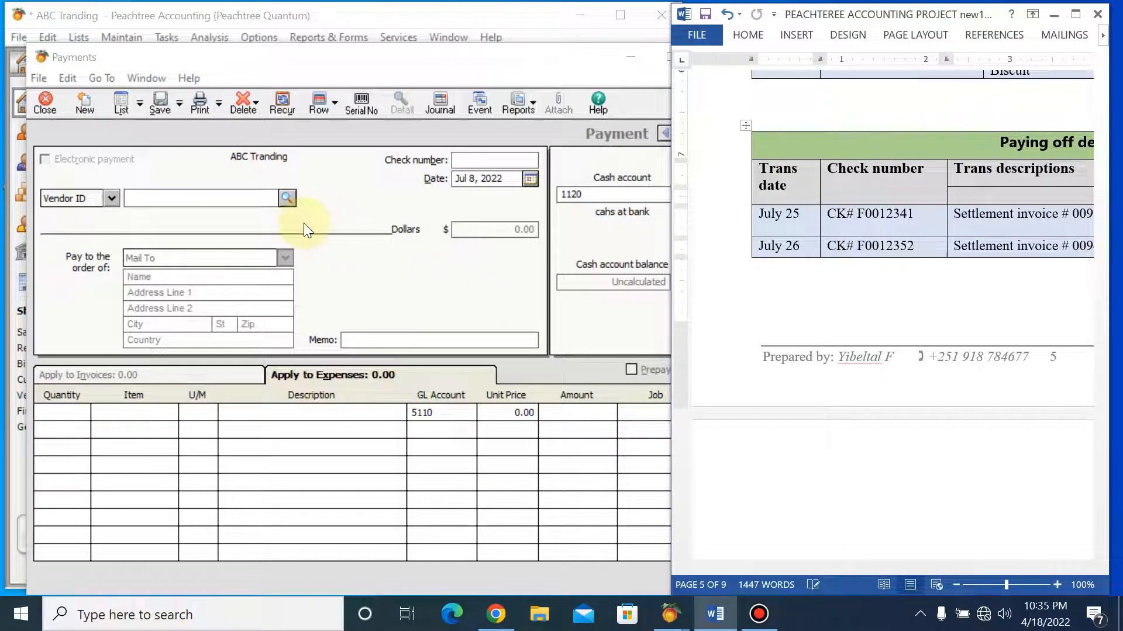
Switch to Peachtree and fill in the payment with vendor E2001, check number F0012341 and date Jul 25, 2022.
click(286, 198)
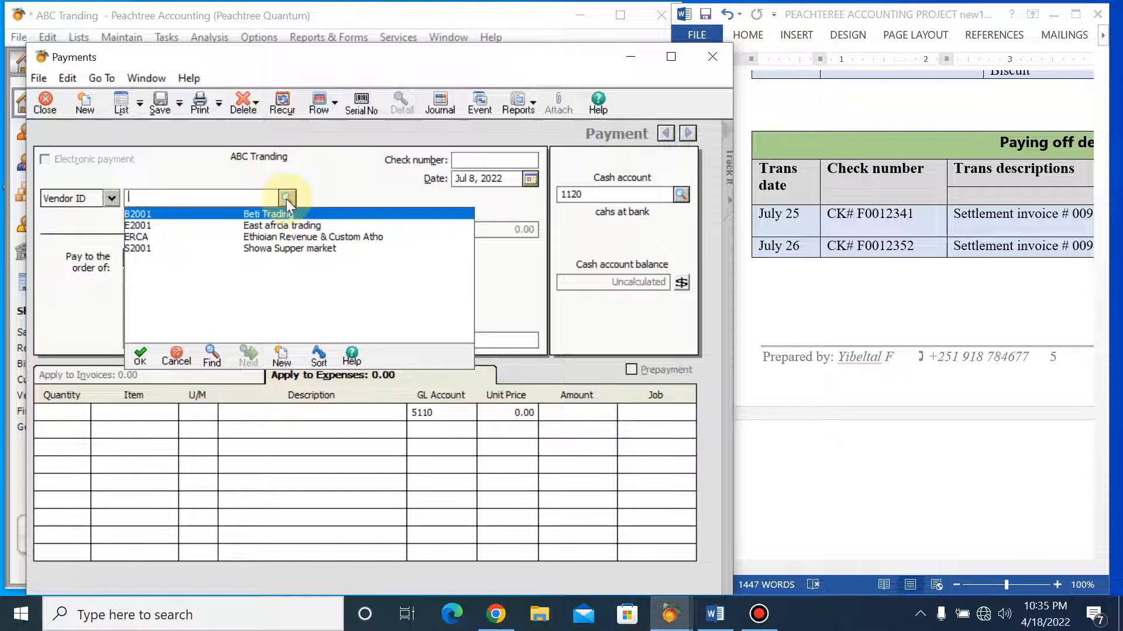
double_click(288, 225)
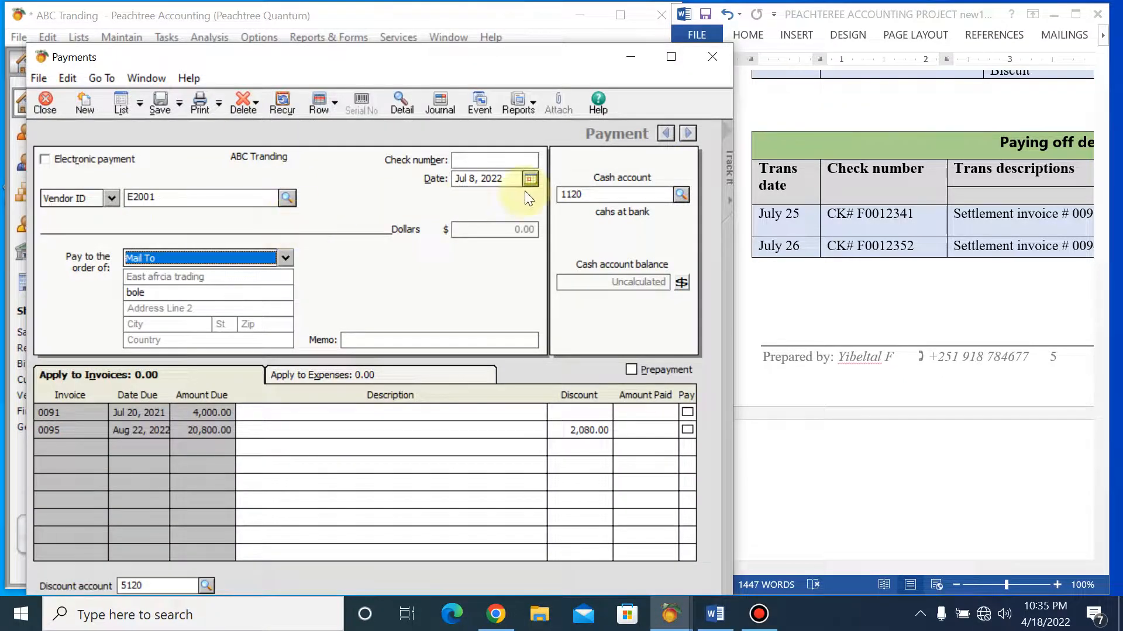
click(476, 162)
text(F0012341)
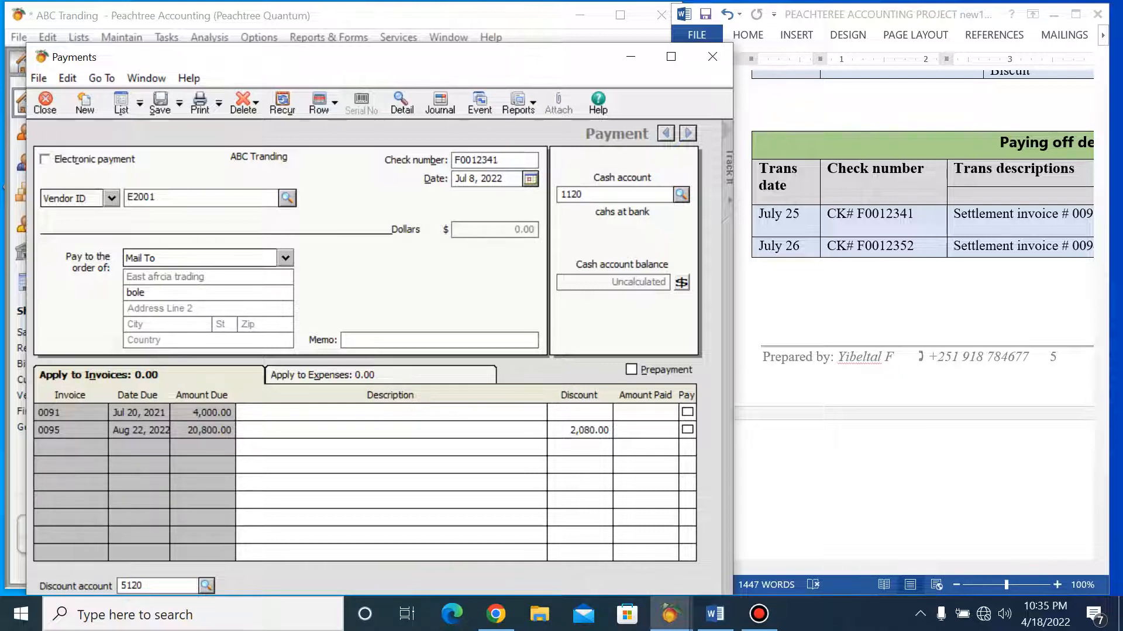
click(529, 178)
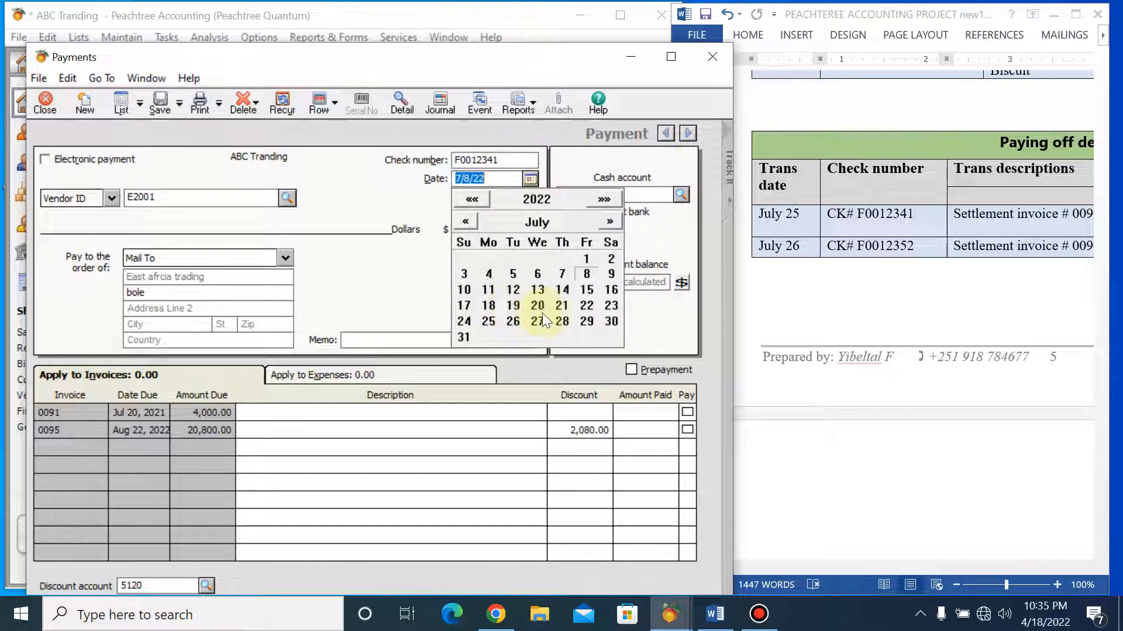
click(483, 321)
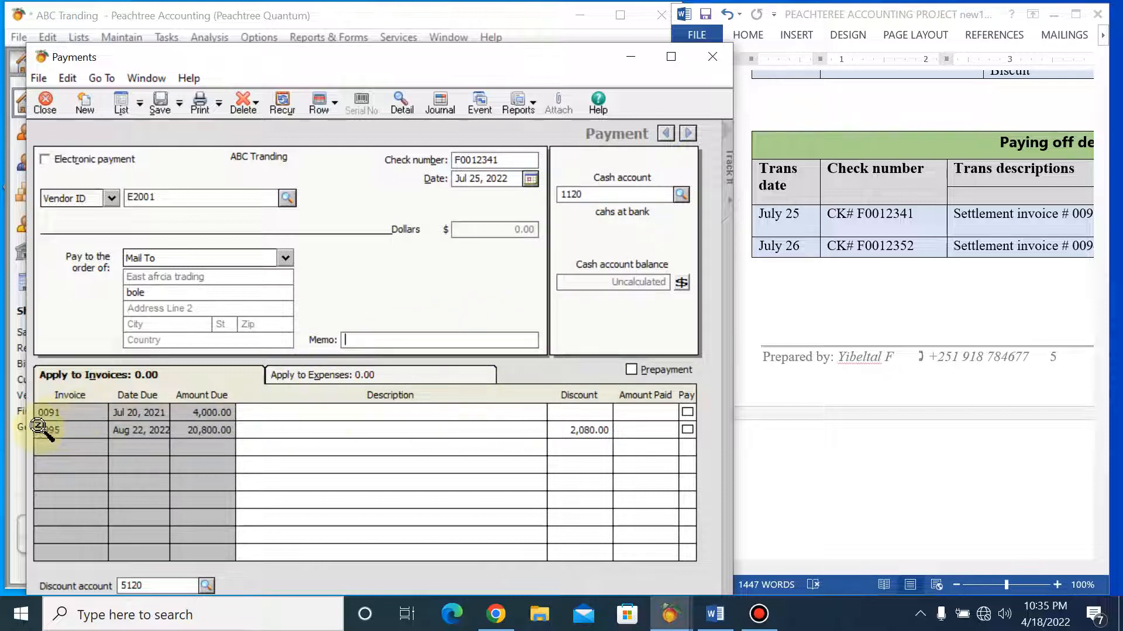
Describe the payment line of invoice 0091 as "settlement of invoice #0091".
click(293, 418)
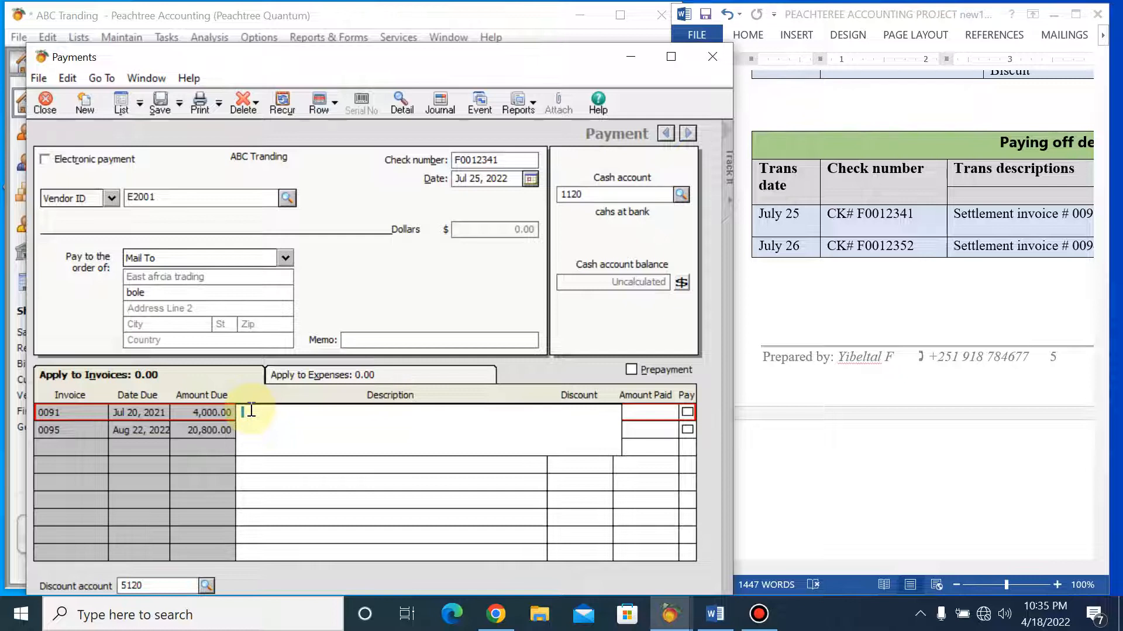
text(settlement of invoice #)
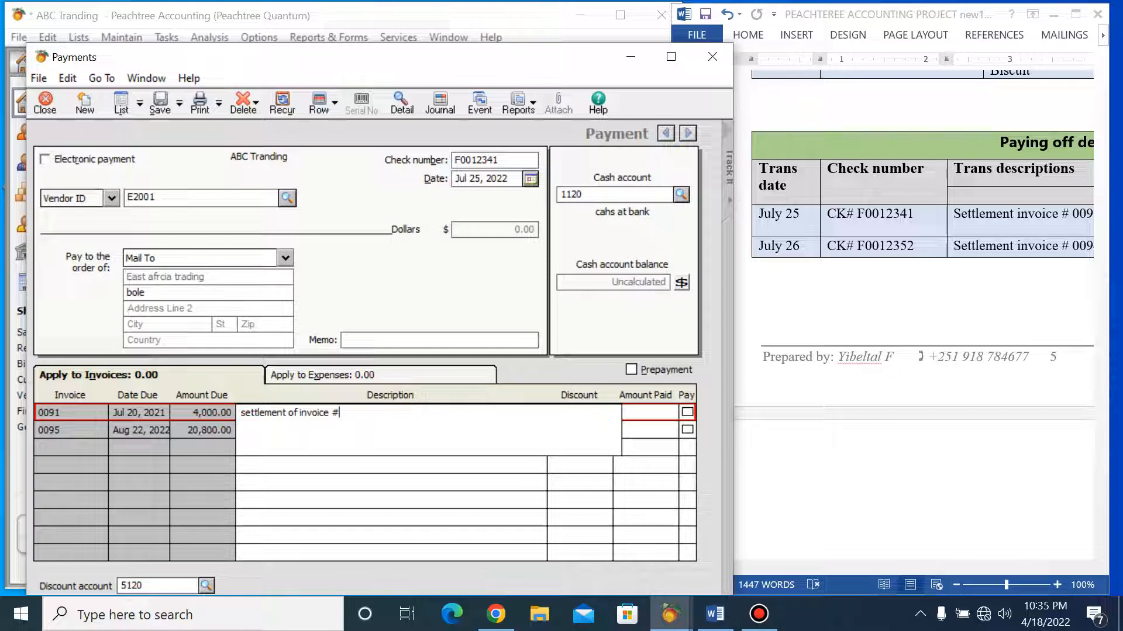
text(0091)
Try a partial payment of 3000 on invoice 0091 and clear the entered amount.
click(681, 414)
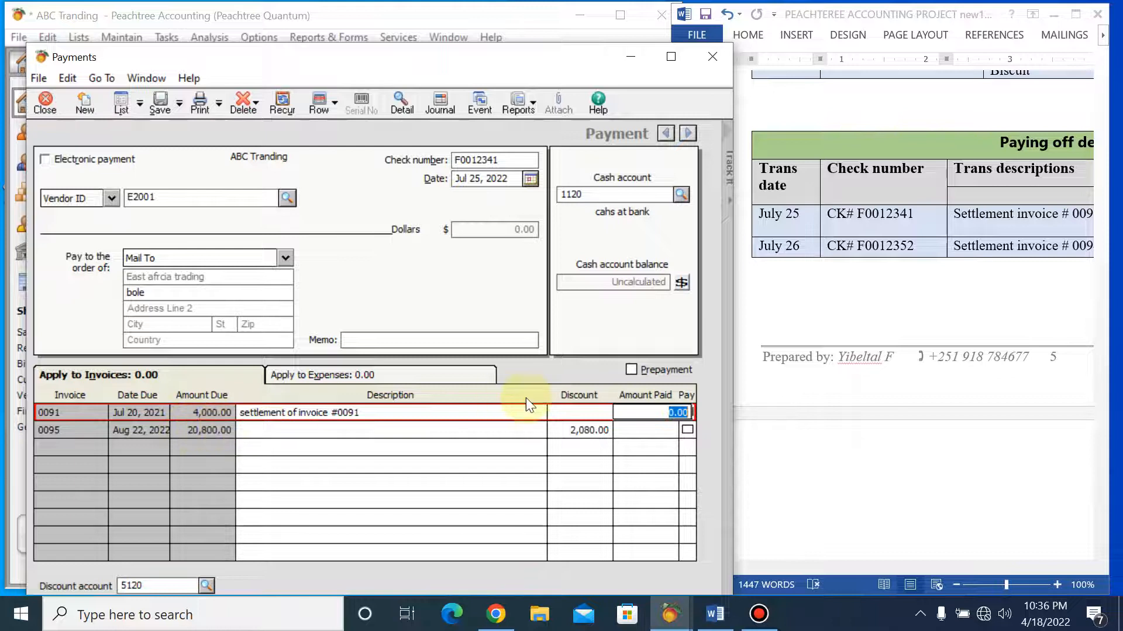
click(666, 413)
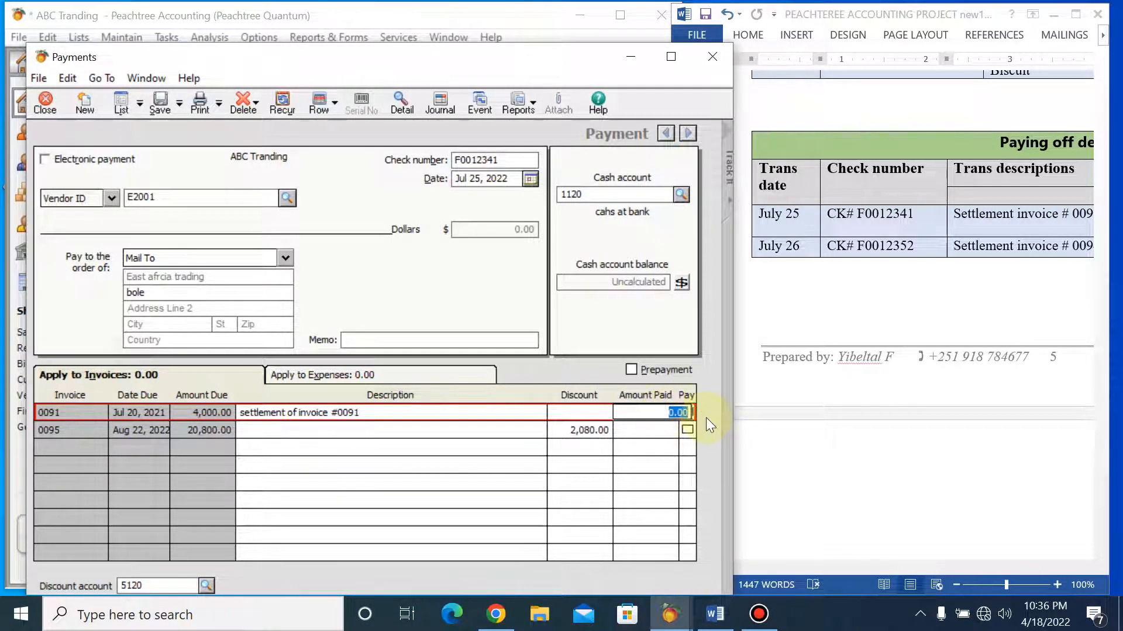
text(3000q)
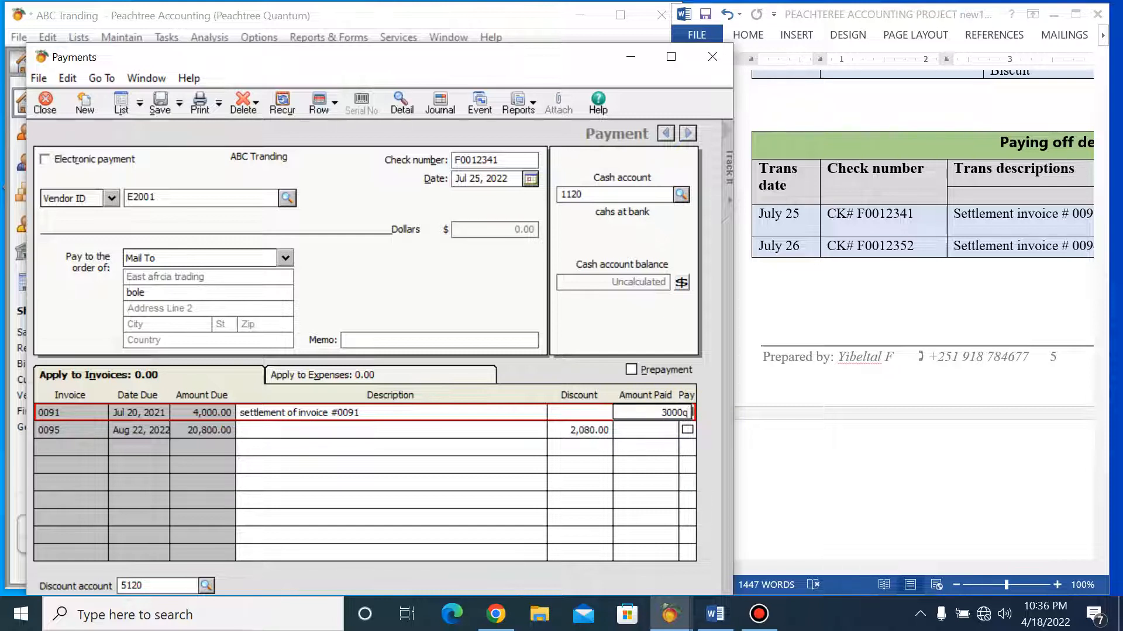
click(706, 417)
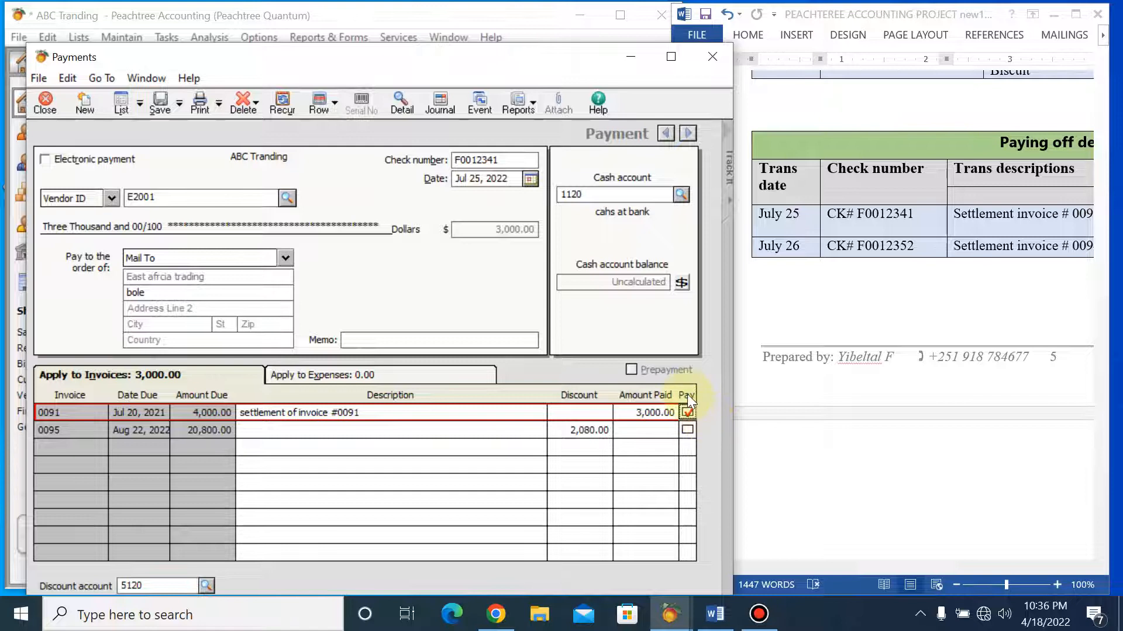
click(652, 413)
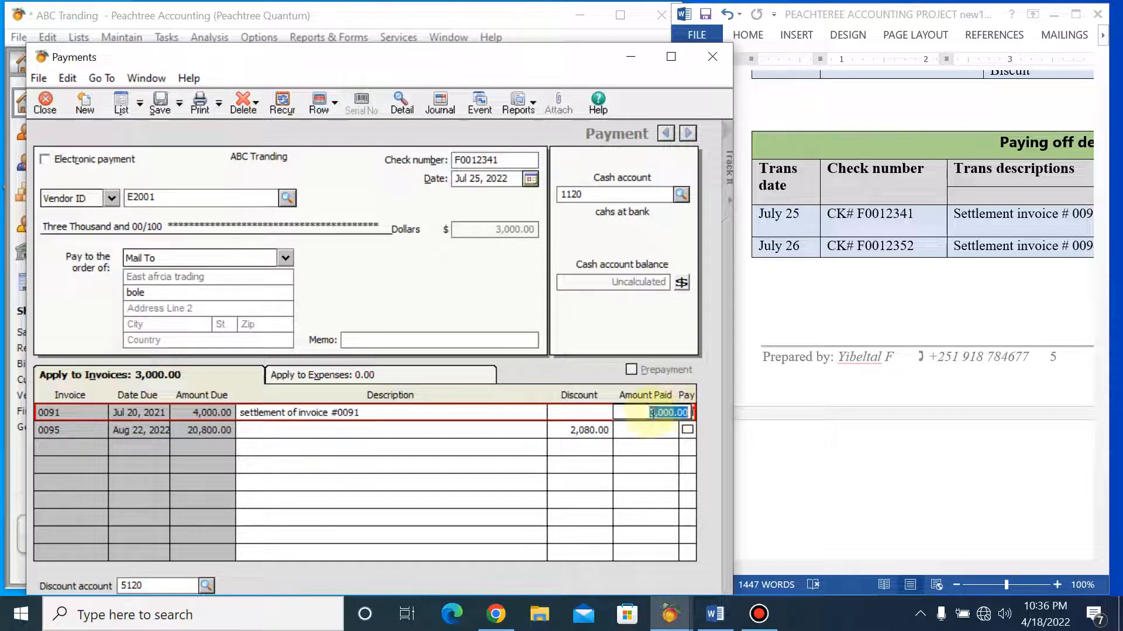
key(BackSpace)
click(509, 416)
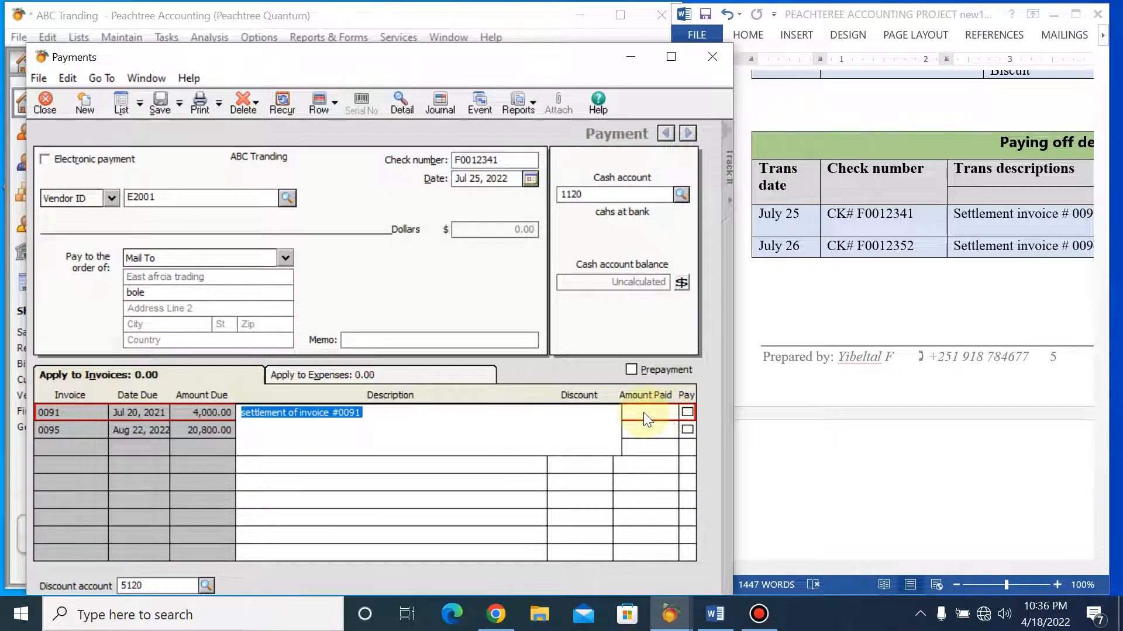
Mark invoice 0091 as paid in full and save the payment after checking the accounts in its journal entry.
click(687, 413)
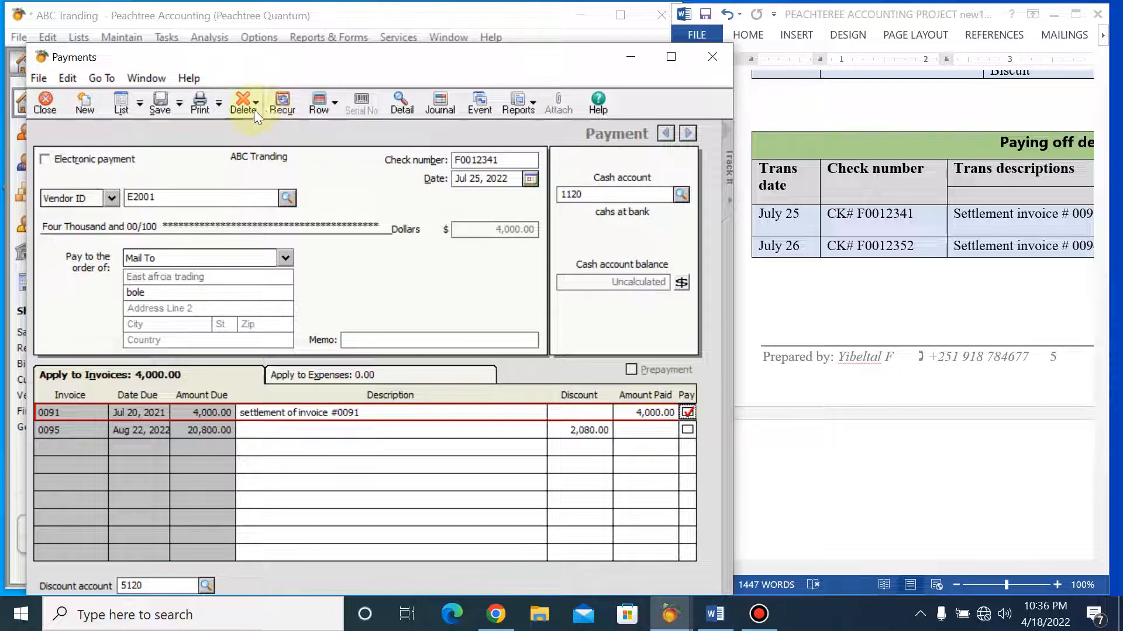
click(437, 109)
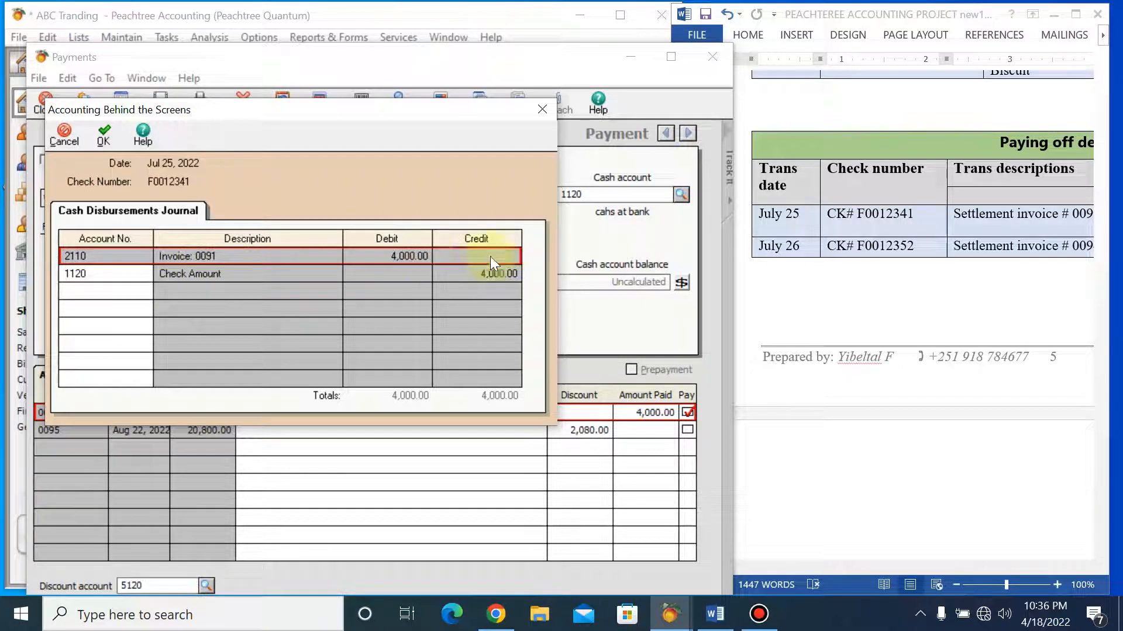
click(148, 276)
click(149, 276)
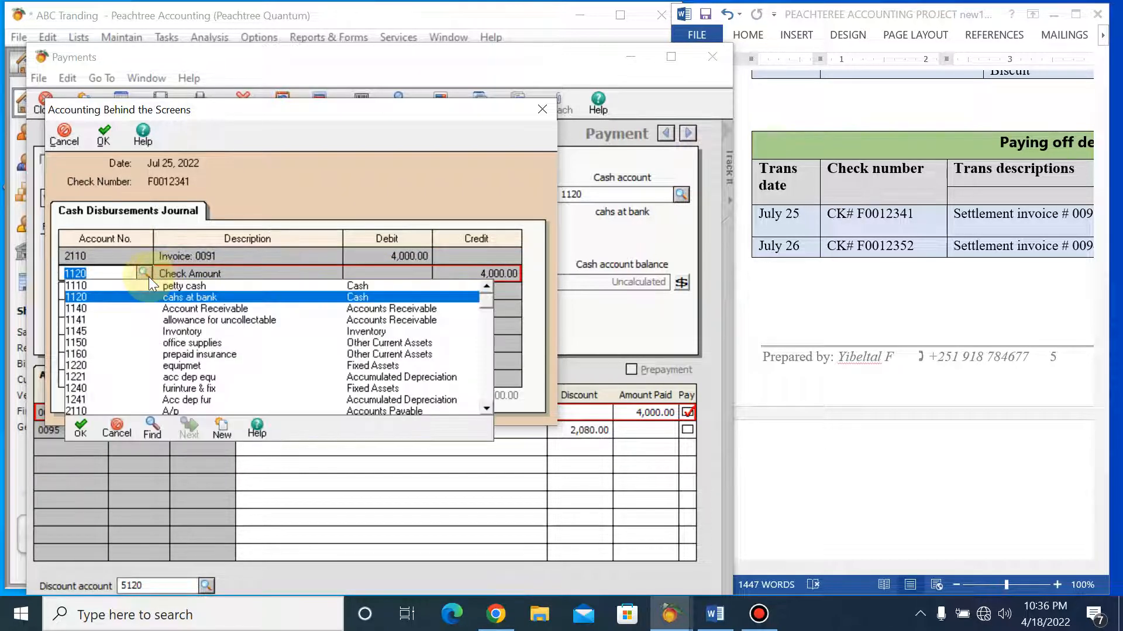
click(149, 276)
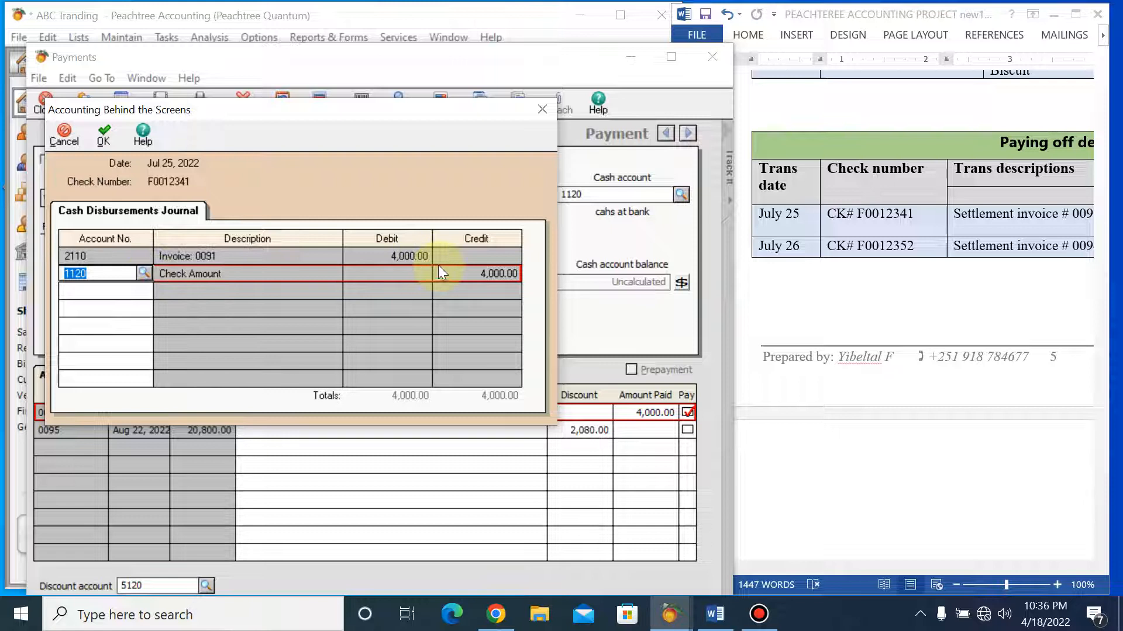
click(110, 143)
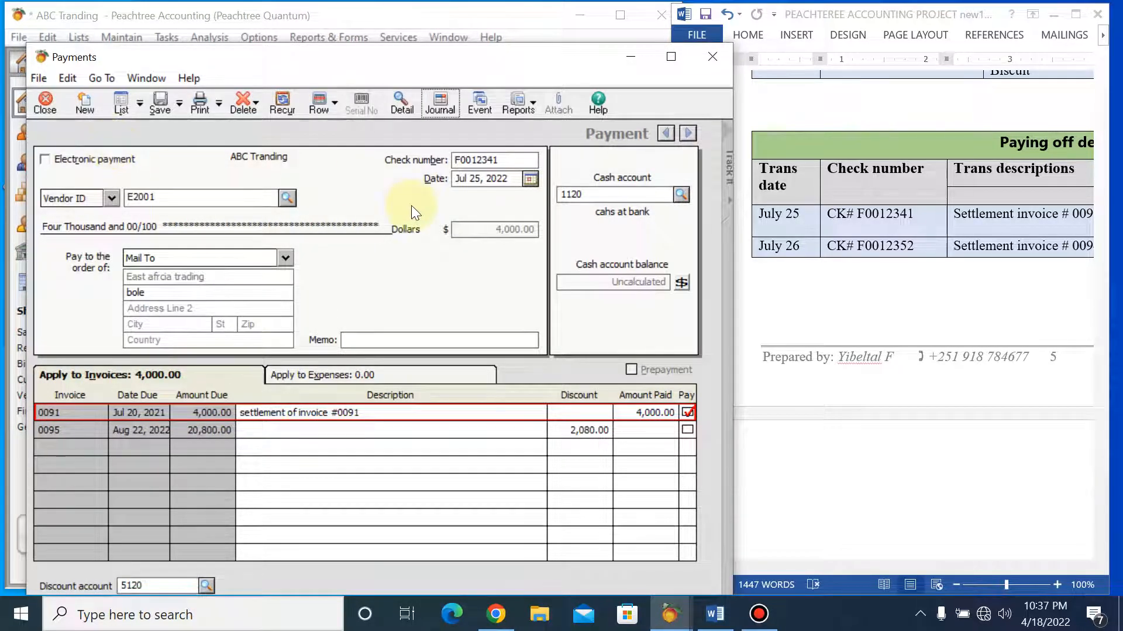
click(160, 107)
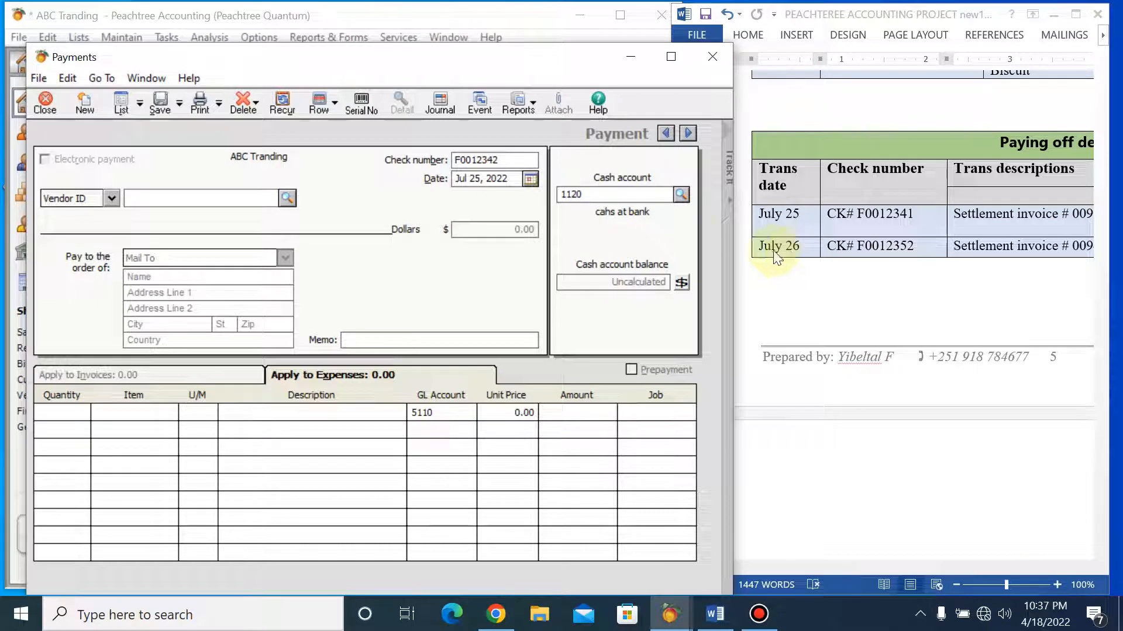
Date the new payment Jul 26, 2022 and look up the vendor of invoice 0094 in the Word project document.
click(533, 180)
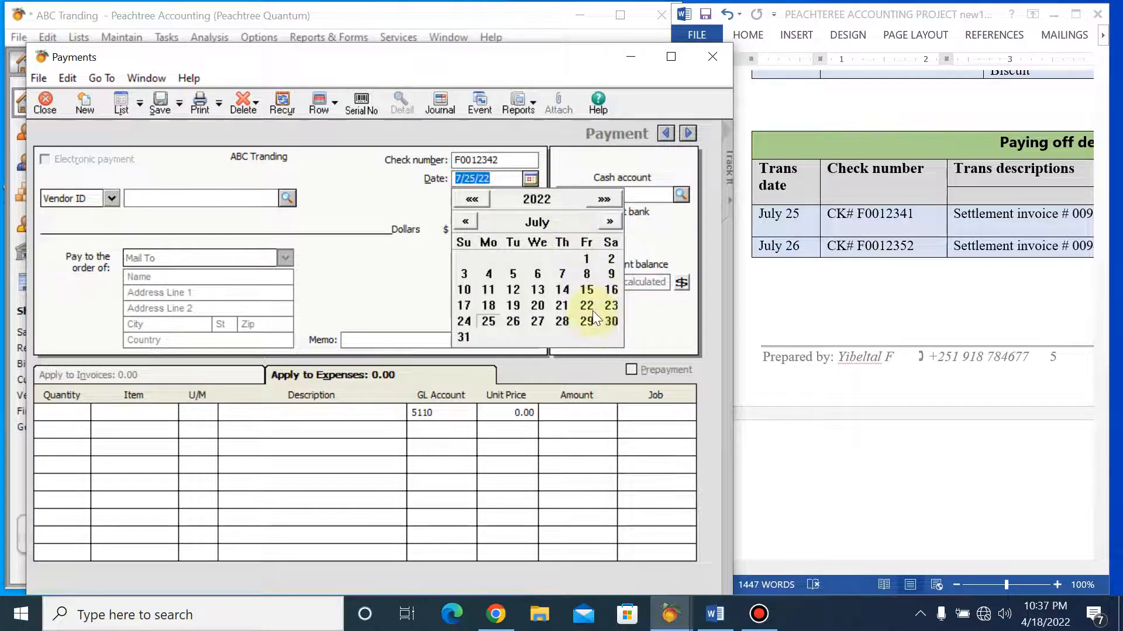
click(512, 322)
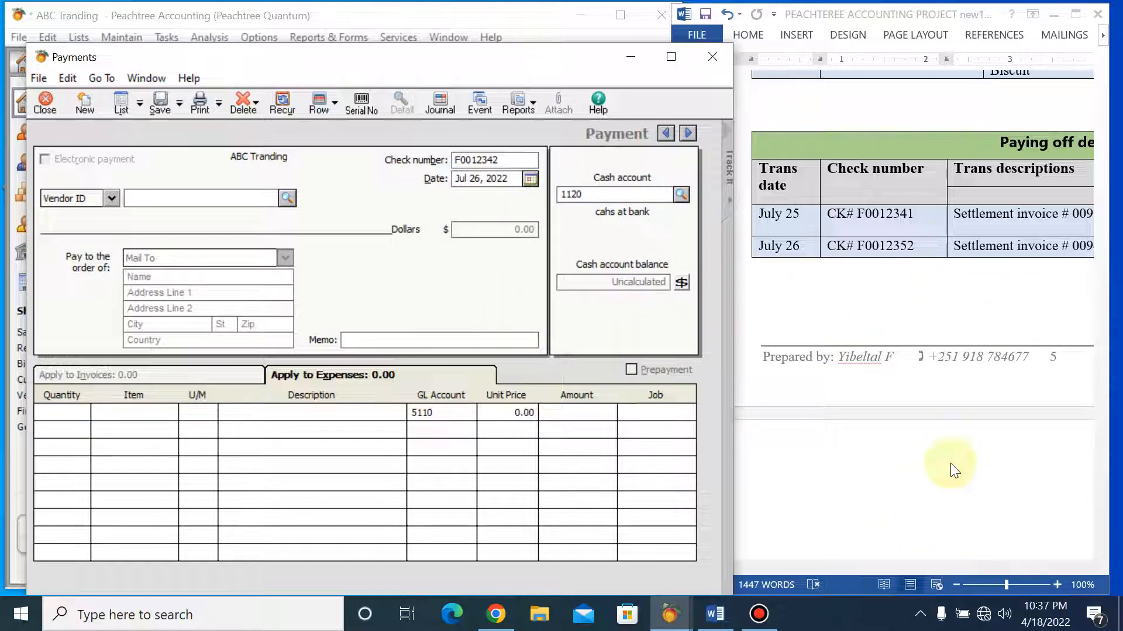
click(991, 252)
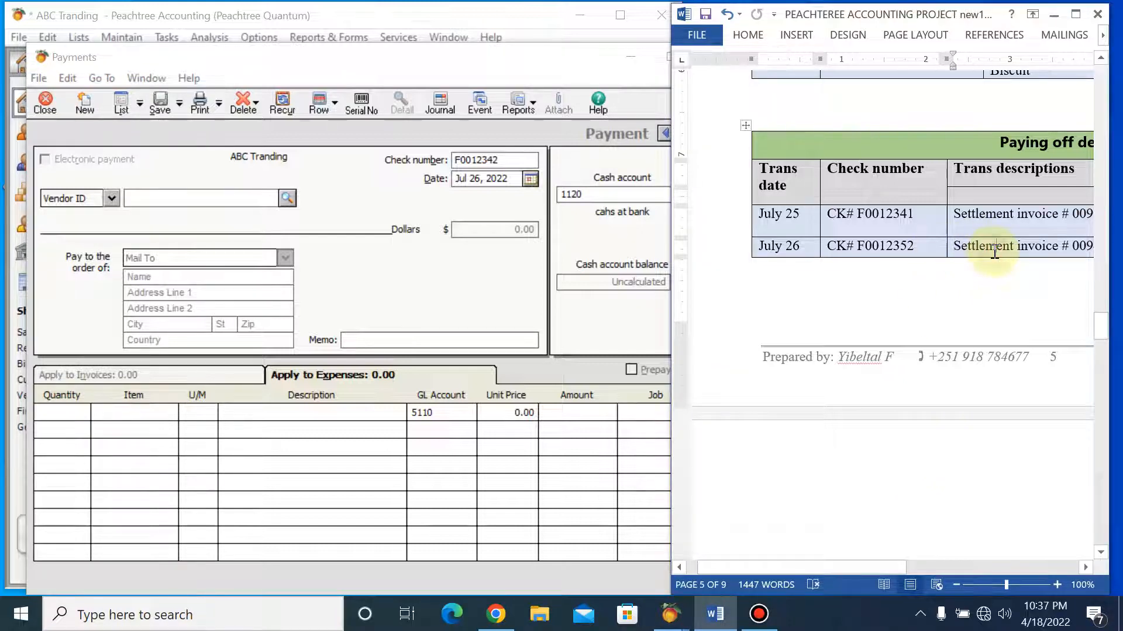
drag(878, 567, 928, 571)
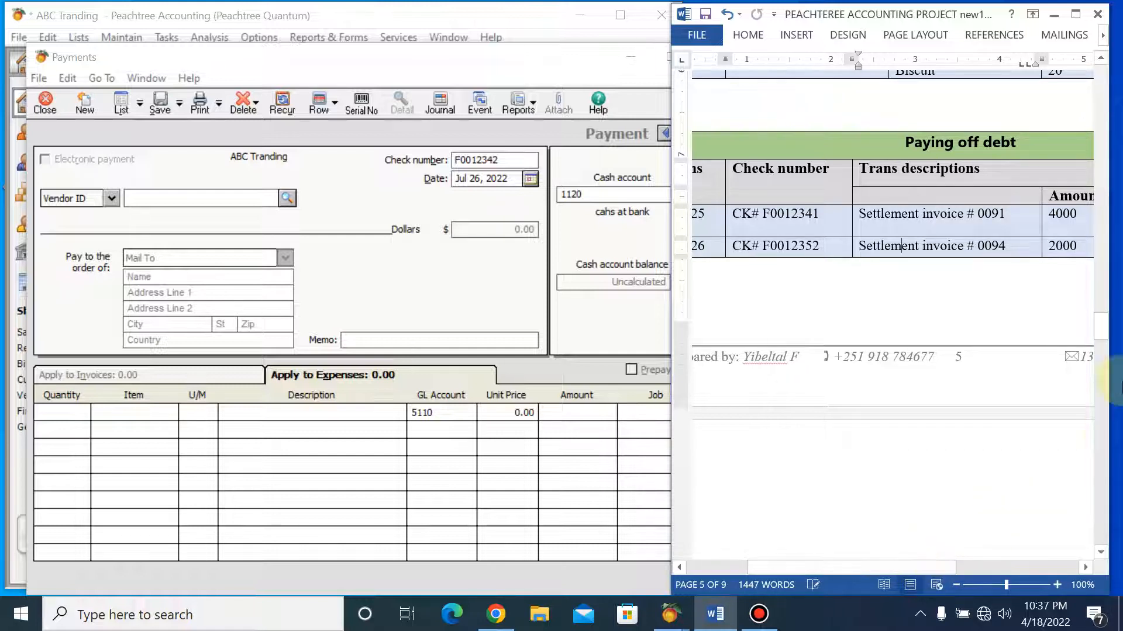
drag(1103, 333, 1101, 162)
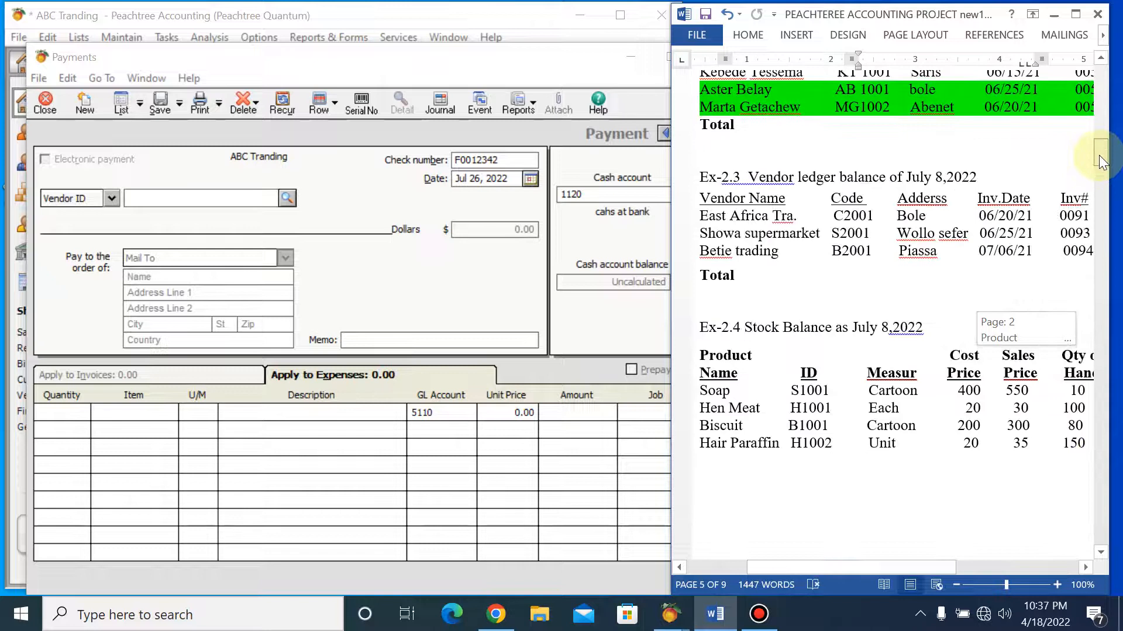
click(794, 251)
drag(860, 570, 756, 558)
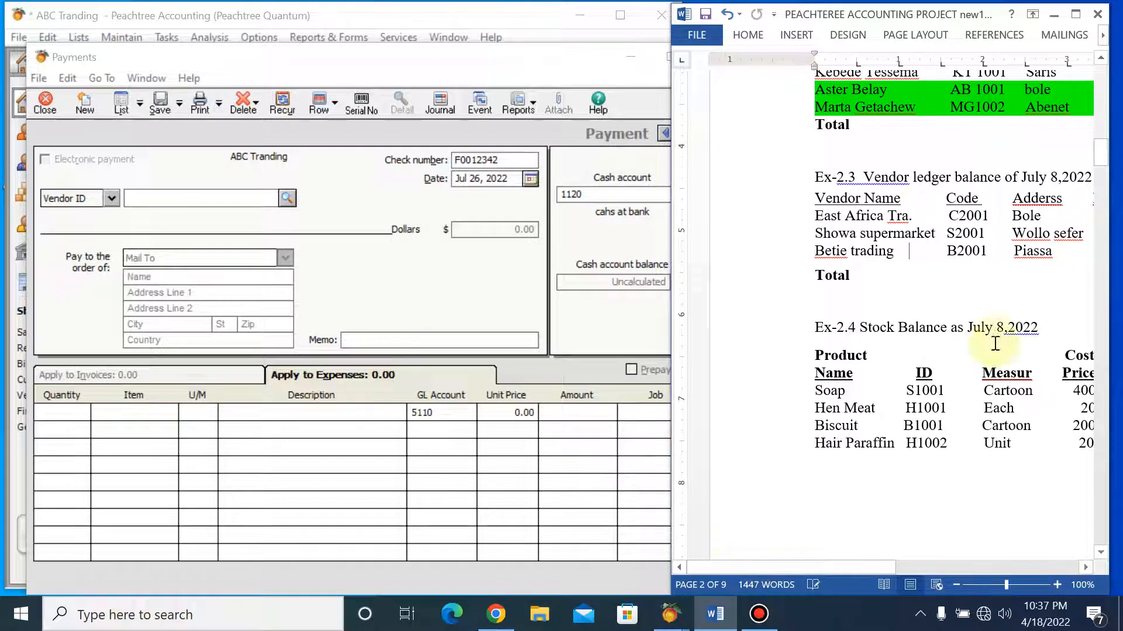
drag(1102, 164, 1119, 338)
click(942, 301)
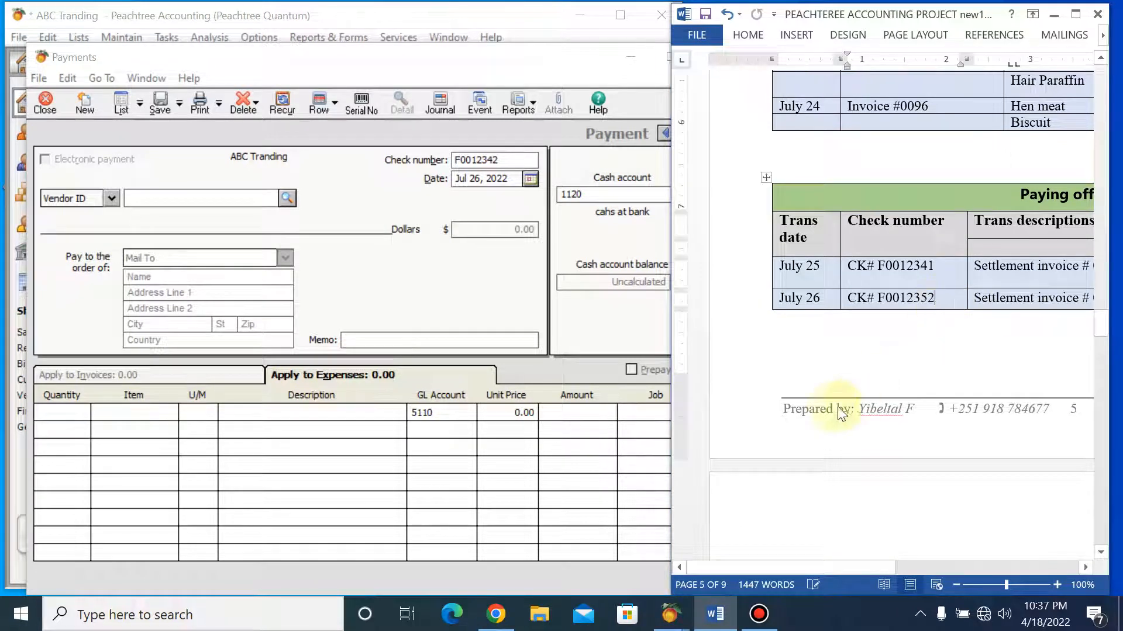
Switch back to Peachtree and select vendor B2001, Beti Trading, for the July 26 payment.
click(236, 195)
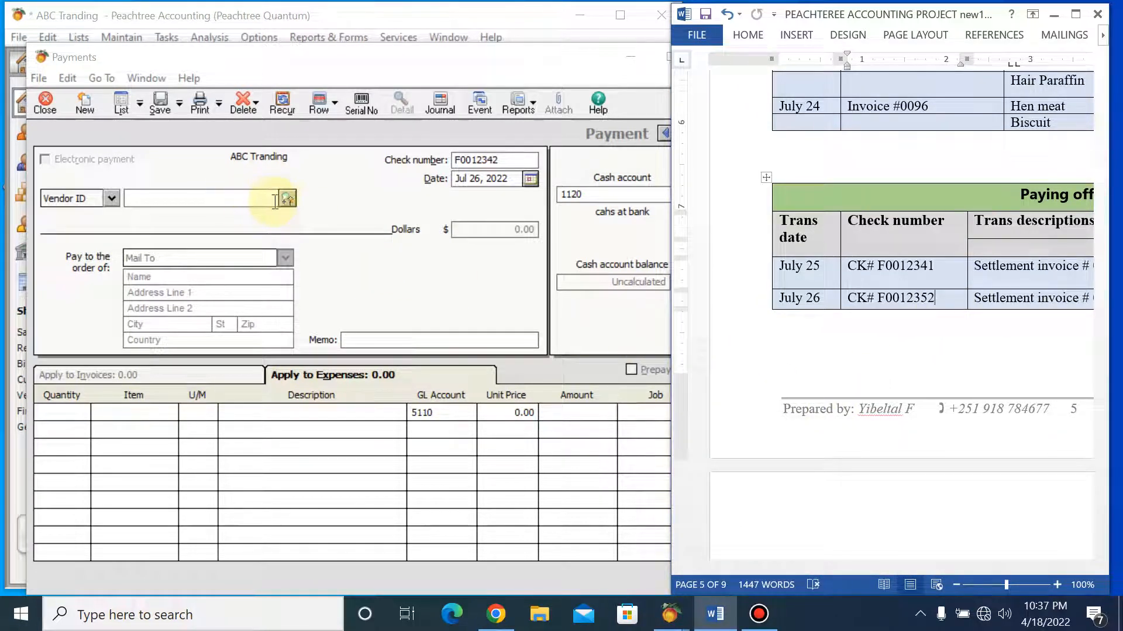
click(287, 197)
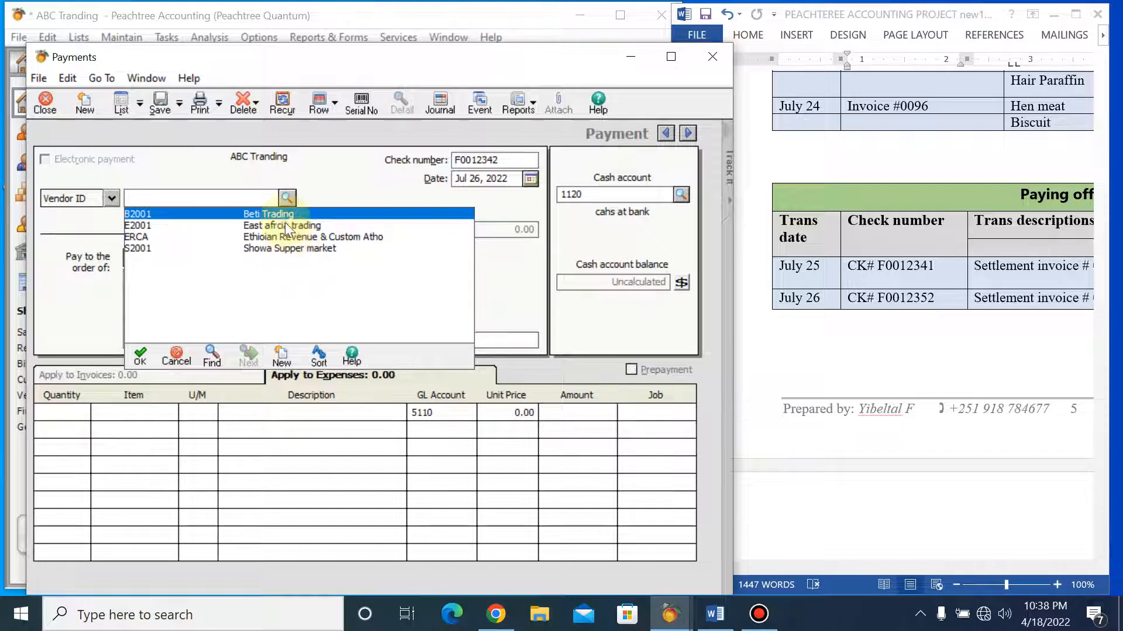
double_click(285, 216)
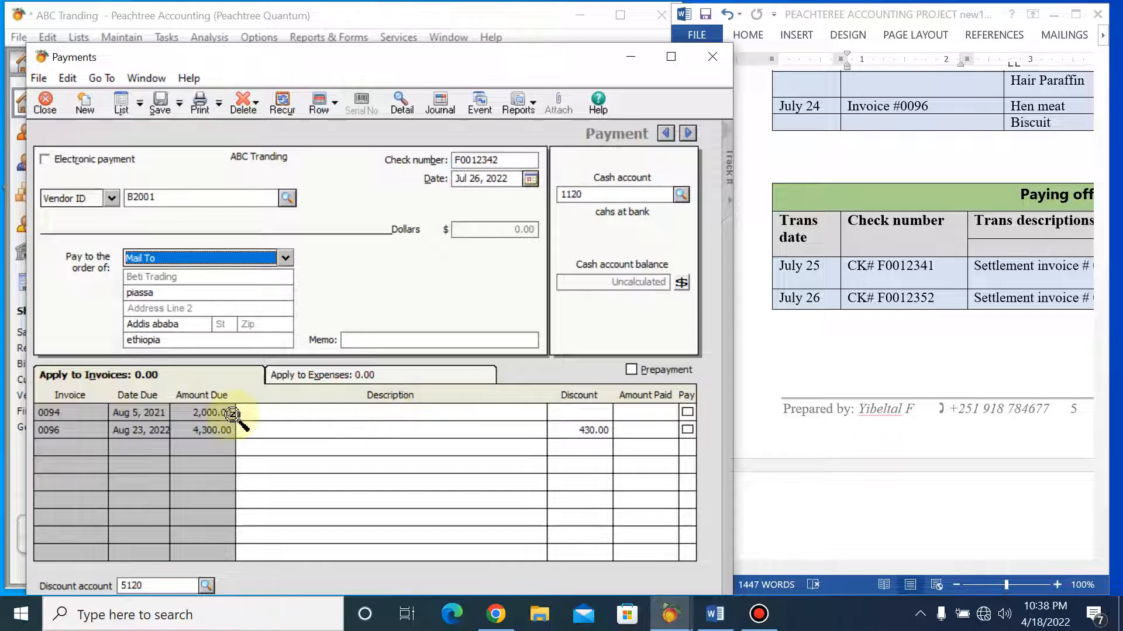
Check the July 26 row in the Word table and describe invoice 0094's payment line in Peachtree as "settlement of Invoice # 0094".
click(992, 316)
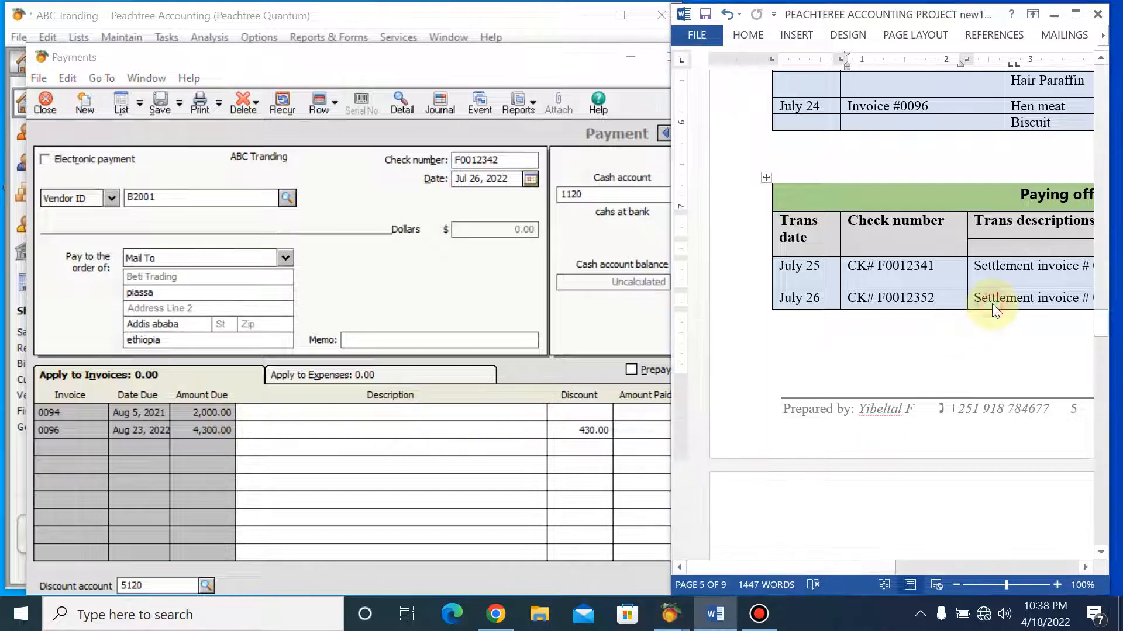
click(988, 304)
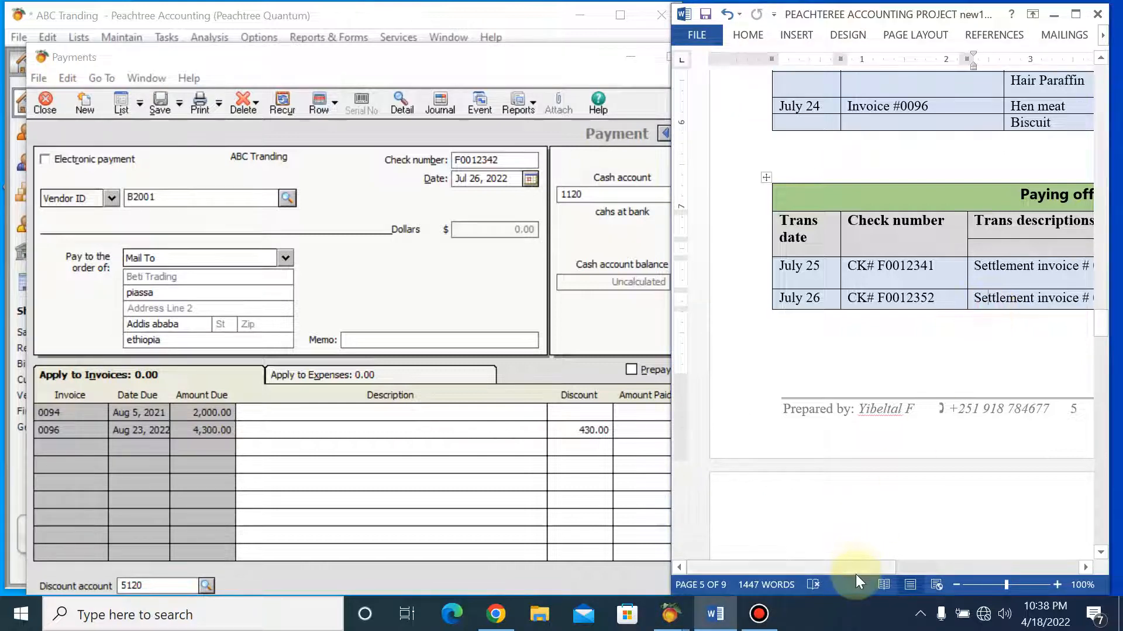
drag(857, 568, 777, 581)
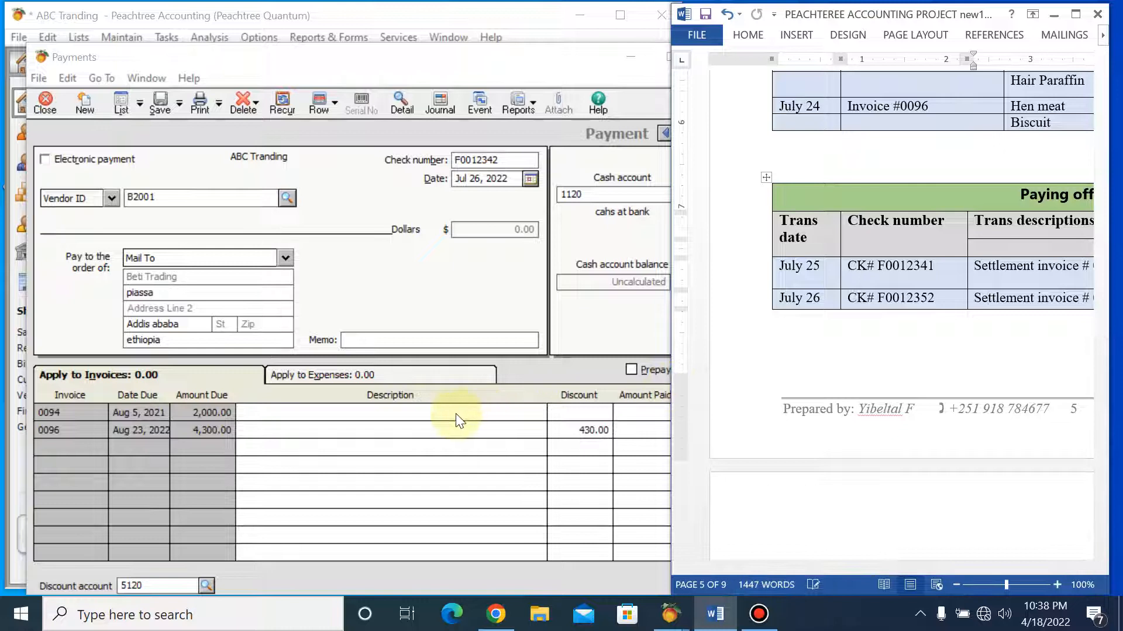
click(440, 414)
text(s)
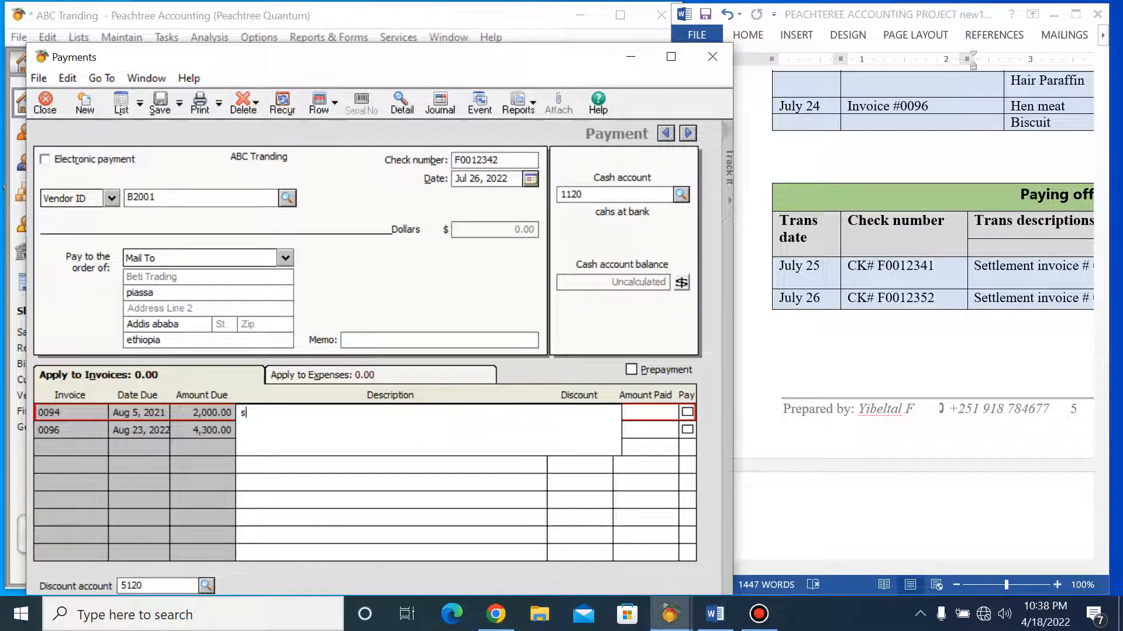
text(ettlement of Invoice # 0094)
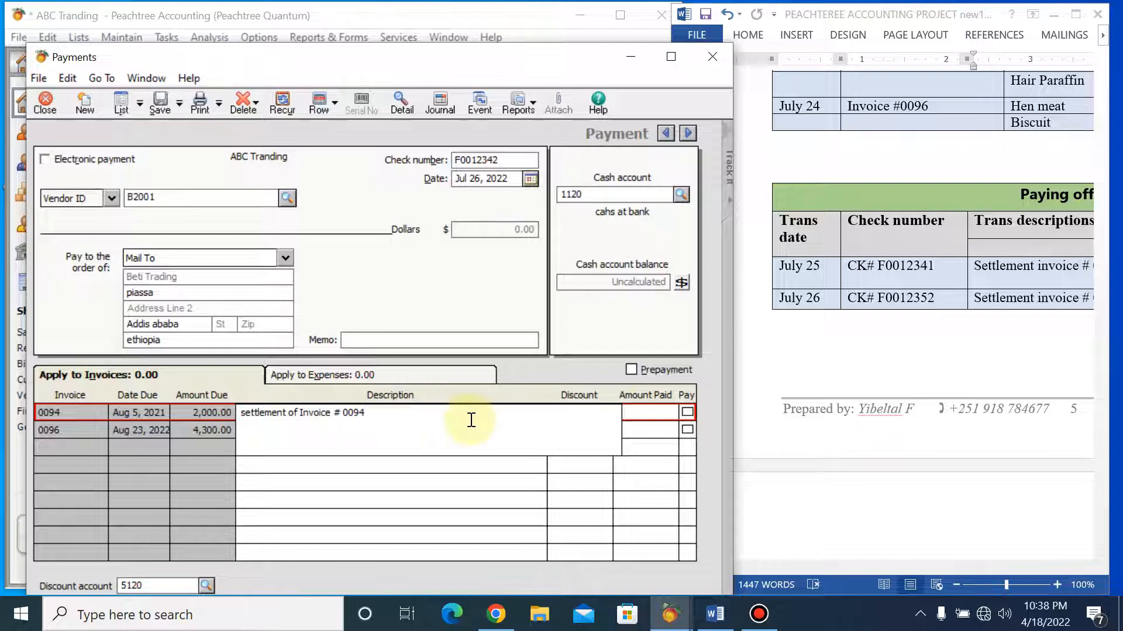
Mark invoice 0094 as paid in full and save the payment after reviewing its journal entry.
click(687, 412)
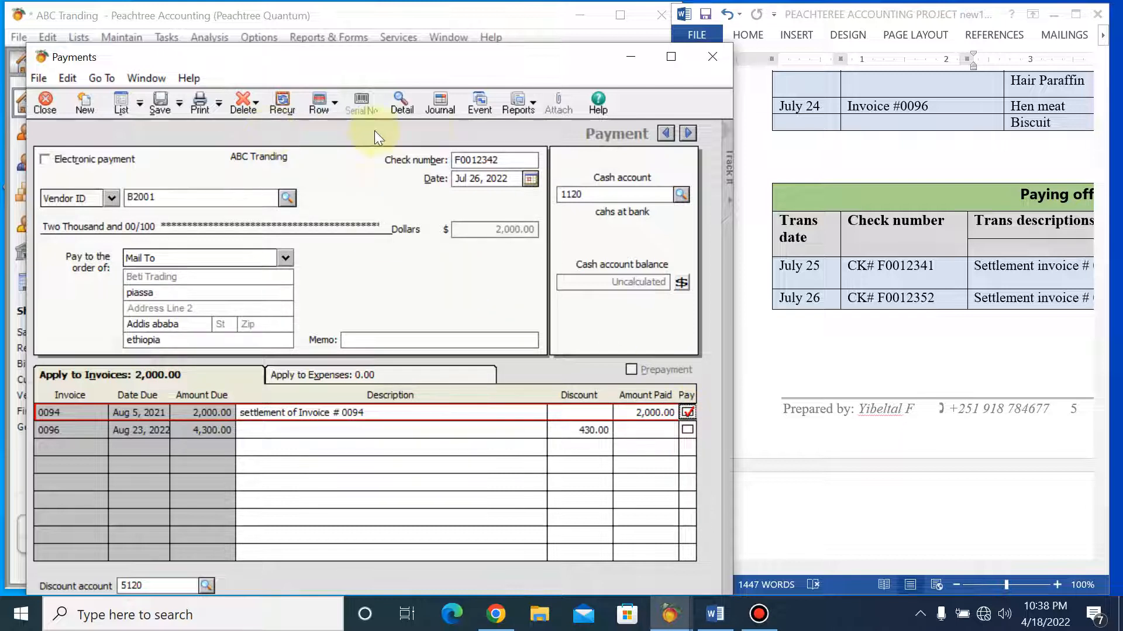
click(441, 105)
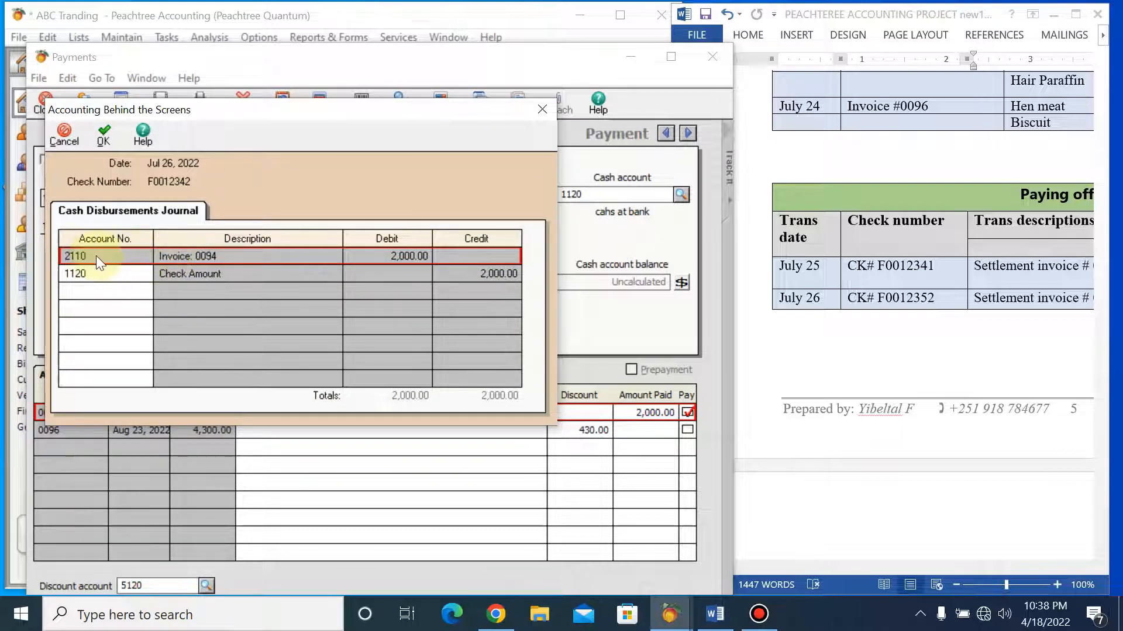
click(542, 109)
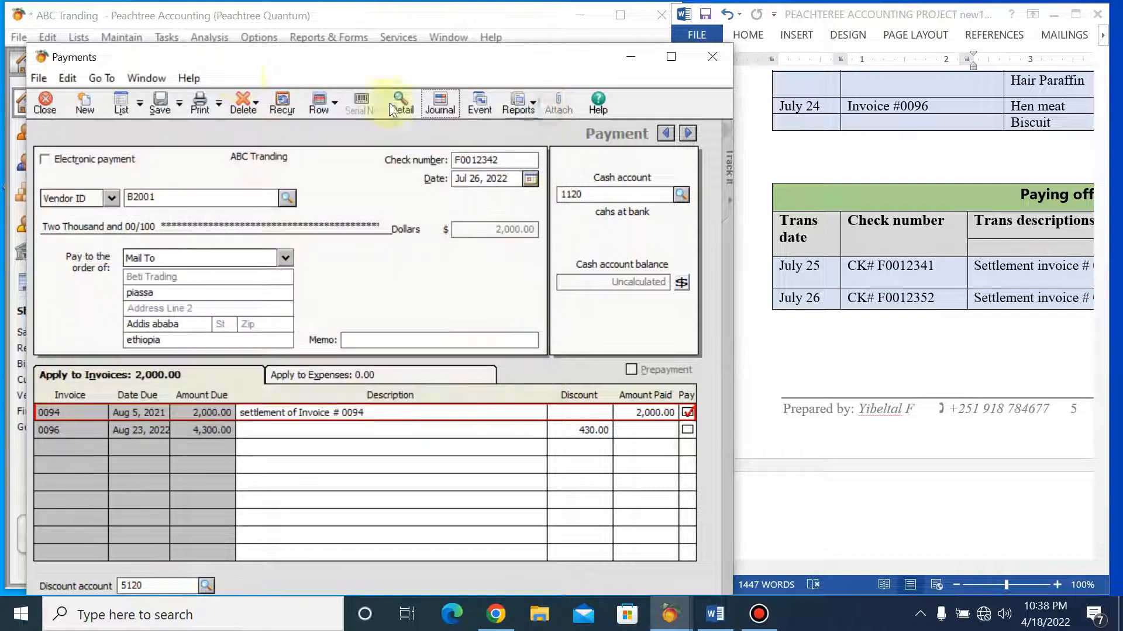
click(156, 111)
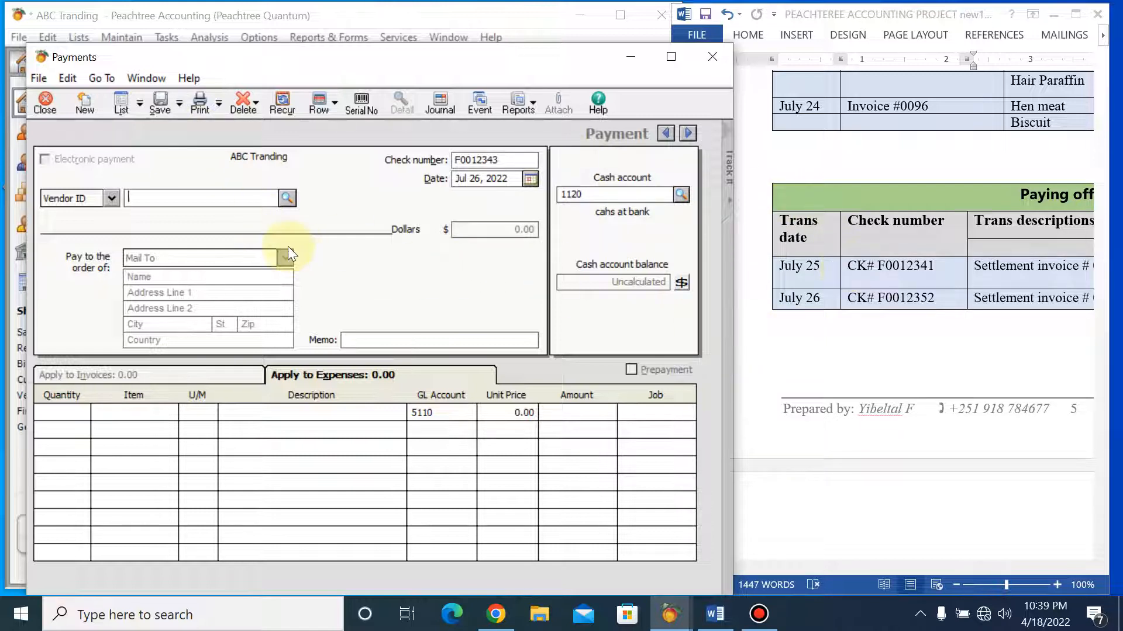
Review the saved E2001 and B2001 payments from the payment list, closing the list and payment windows when done.
click(121, 103)
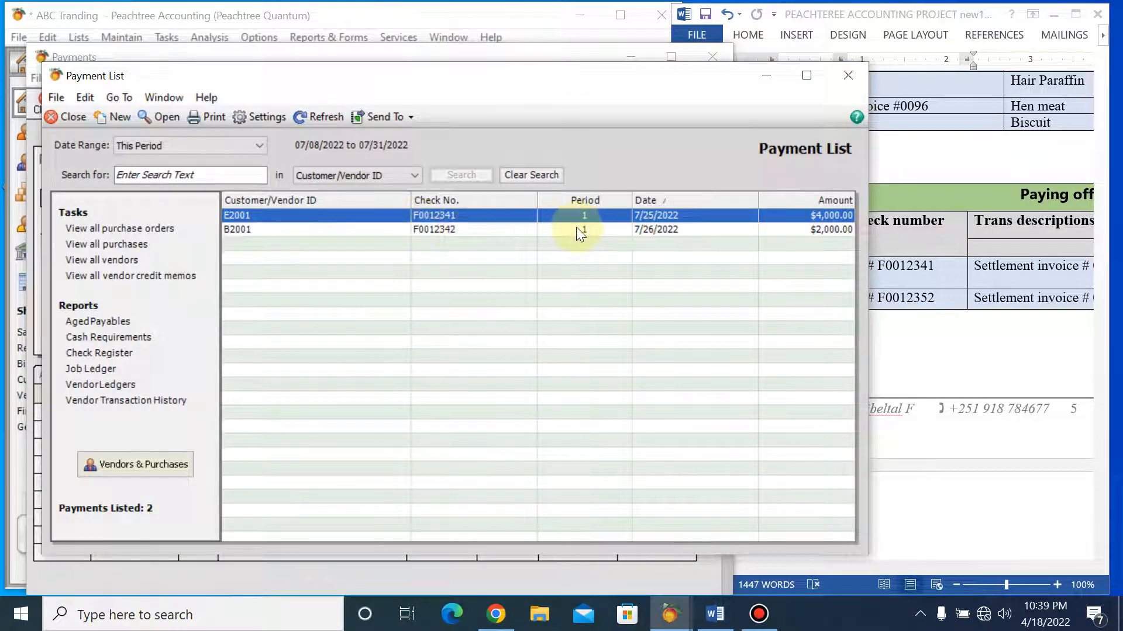
double_click(470, 219)
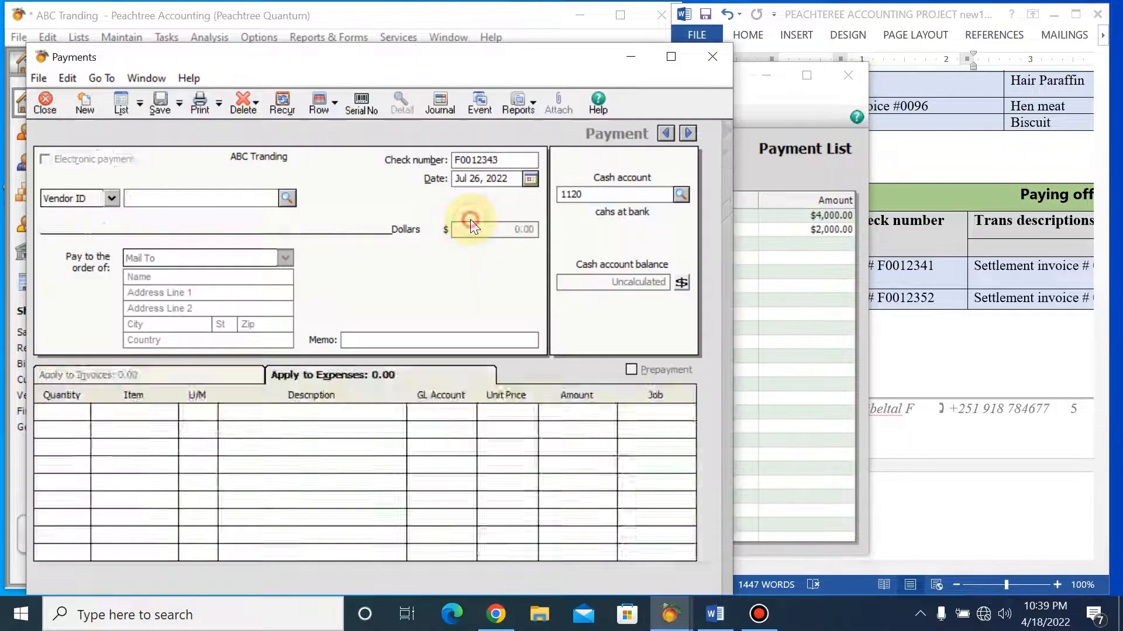
click(120, 104)
click(438, 230)
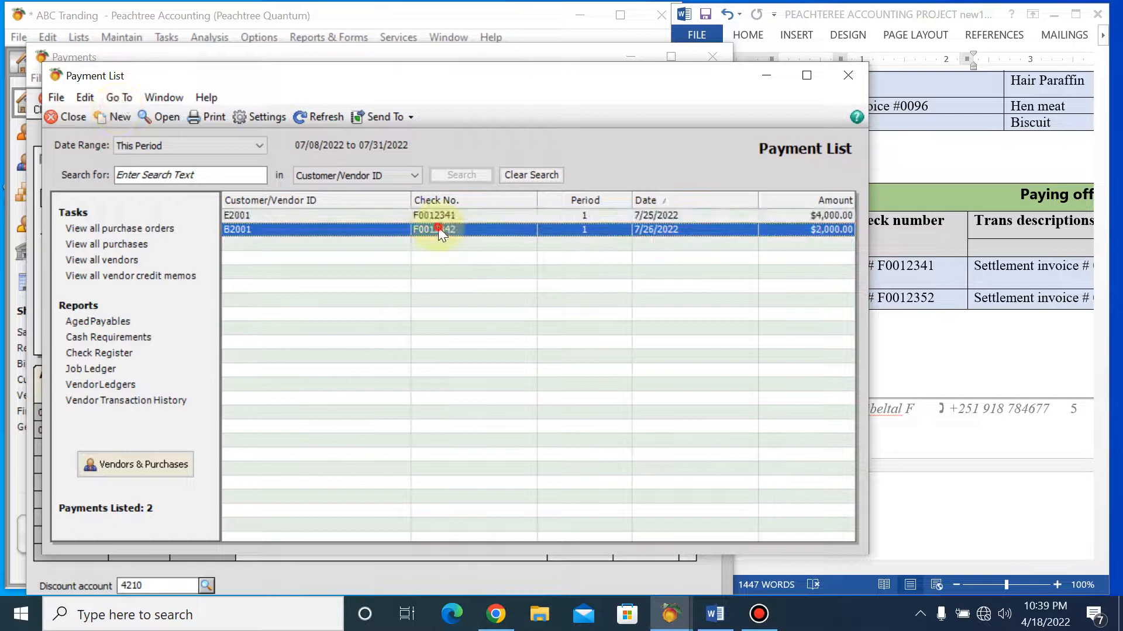
double_click(438, 230)
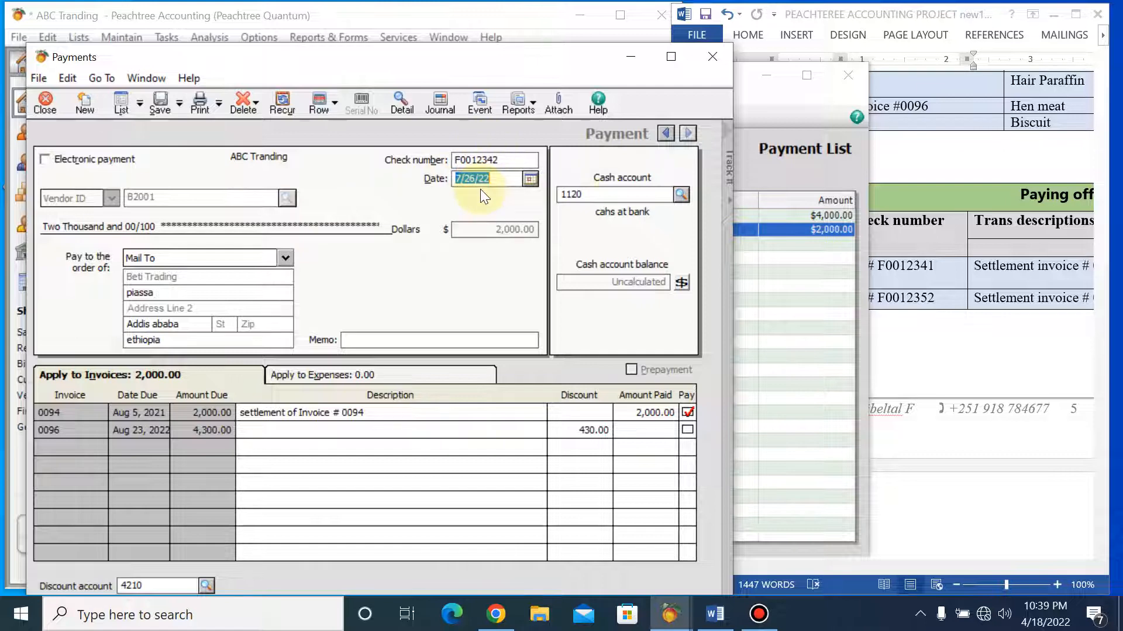
click(711, 62)
click(854, 79)
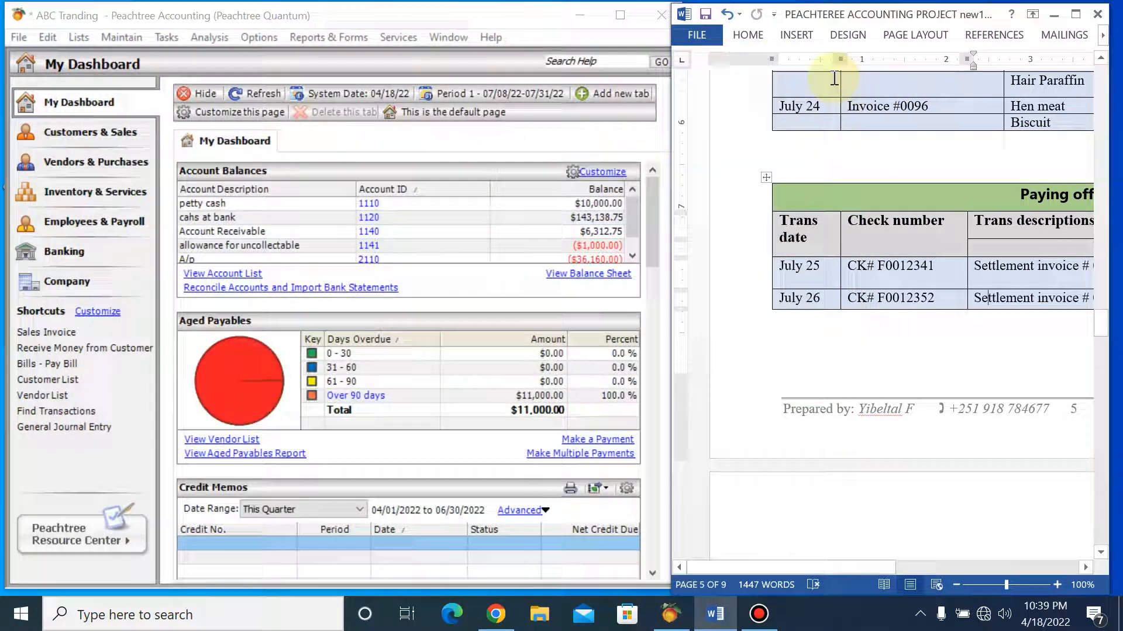
Display the Cash Disbursements Journal from the Accounts Payable reports, examine its payment entries and close it.
click(324, 38)
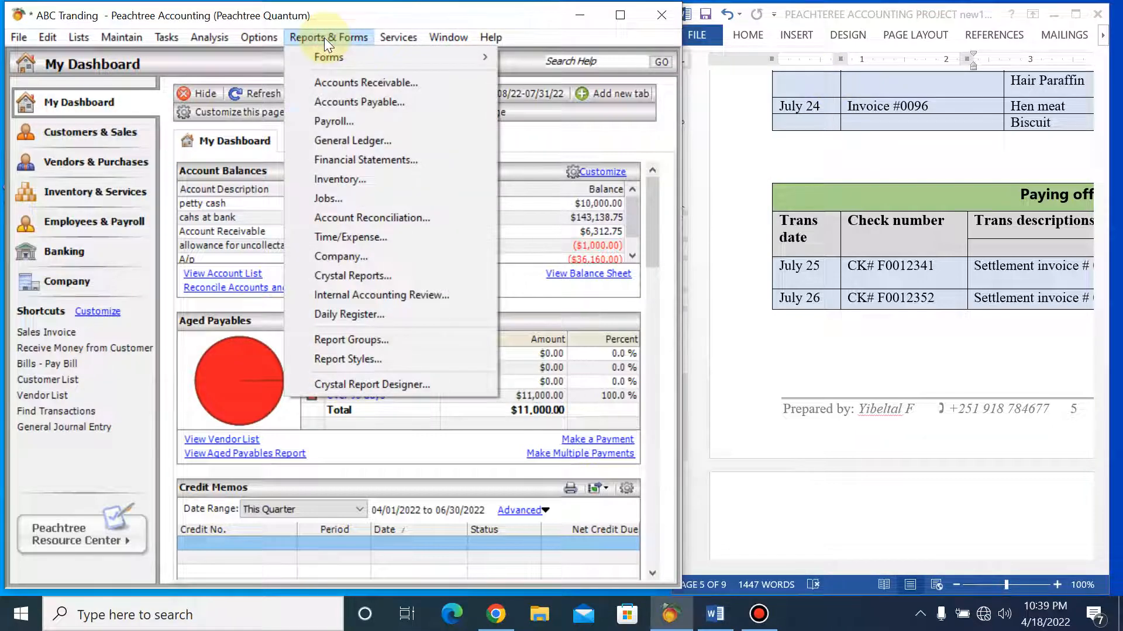
click(382, 102)
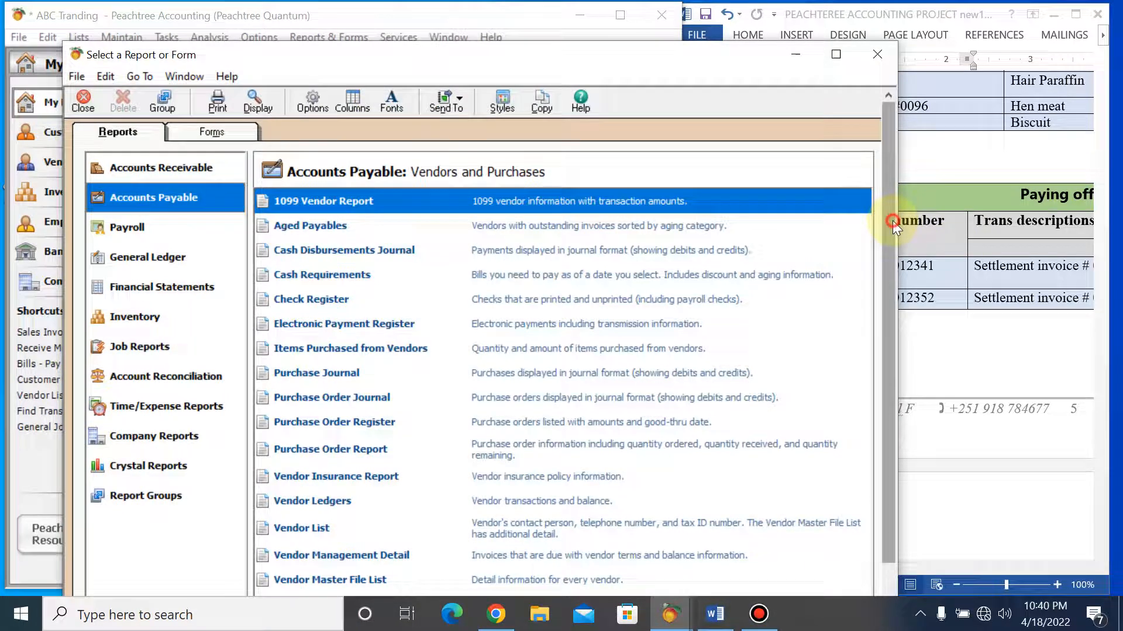
scroll(895, 246, down, 1)
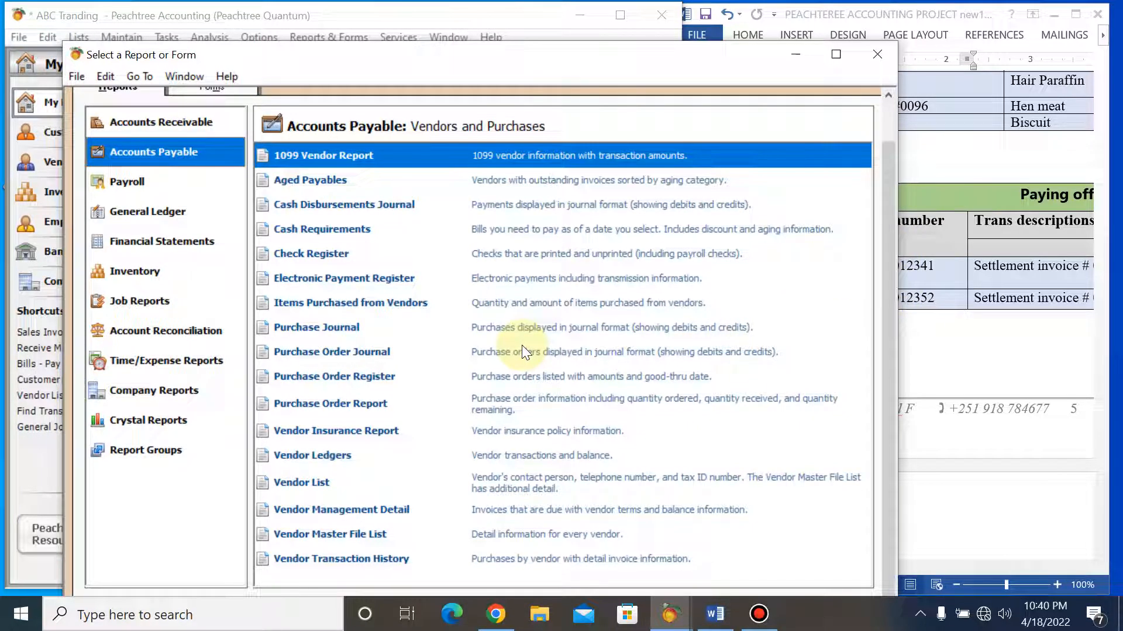
click(339, 212)
double_click(380, 214)
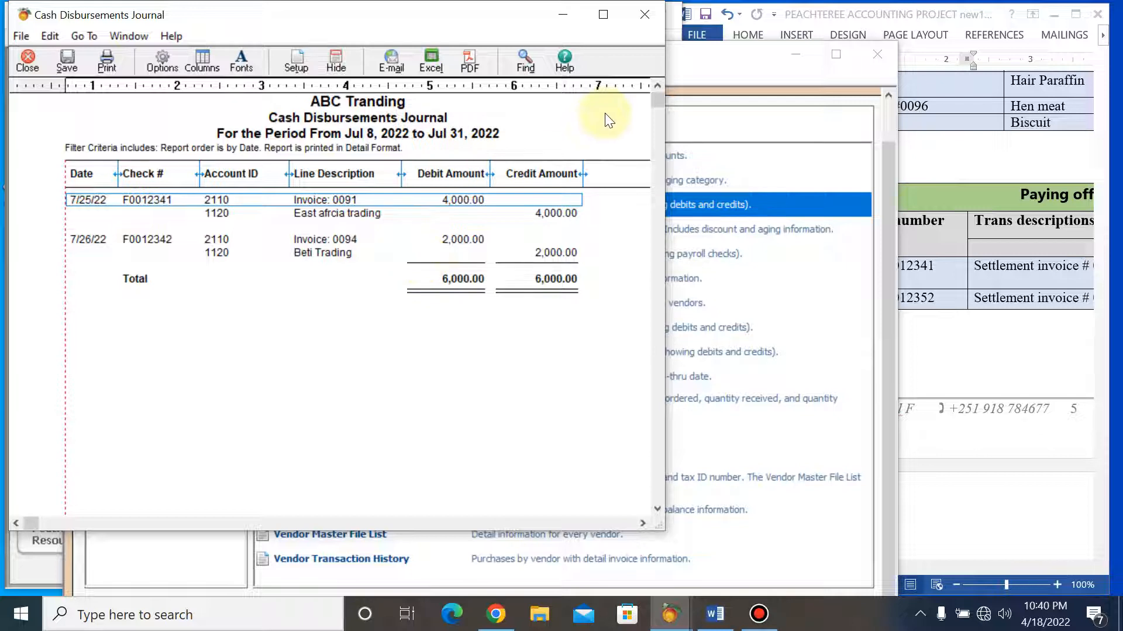
click(648, 17)
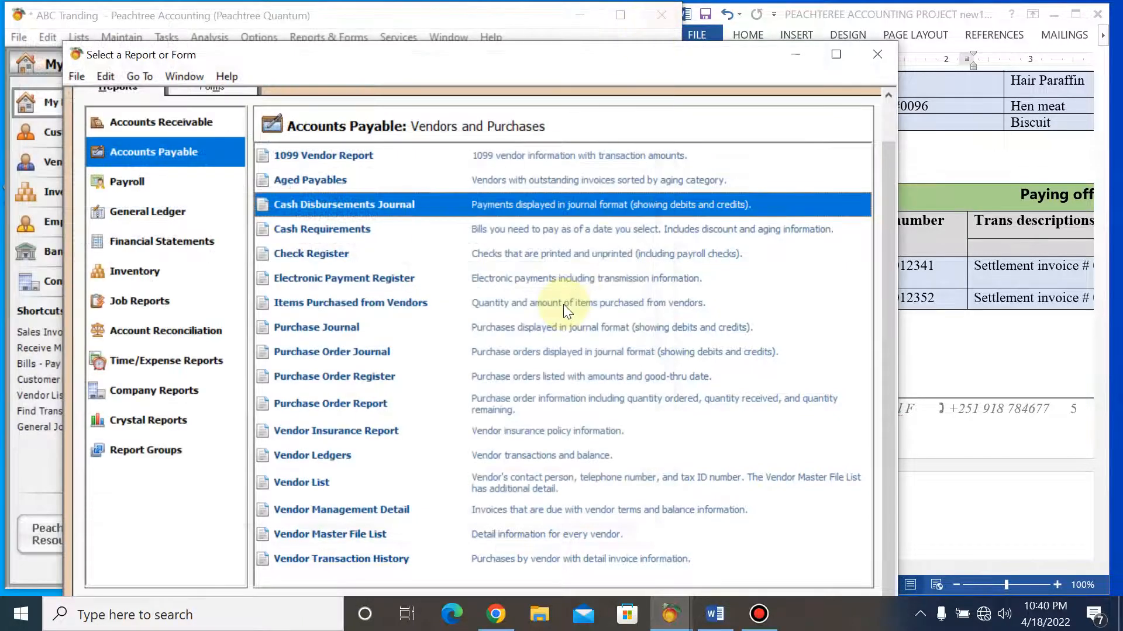
Display the Vendor Ledgers report from Accounts Payable, widen it to show the full Balance column, and examine vendor B2001's July 26 payment.
drag(887, 278, 889, 333)
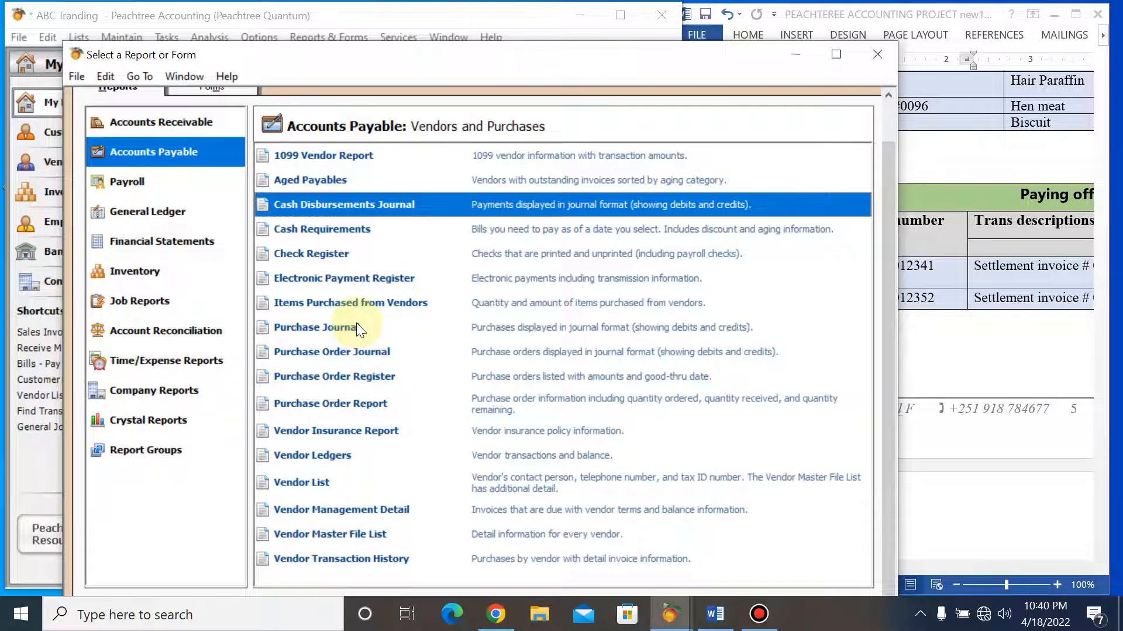
double_click(351, 457)
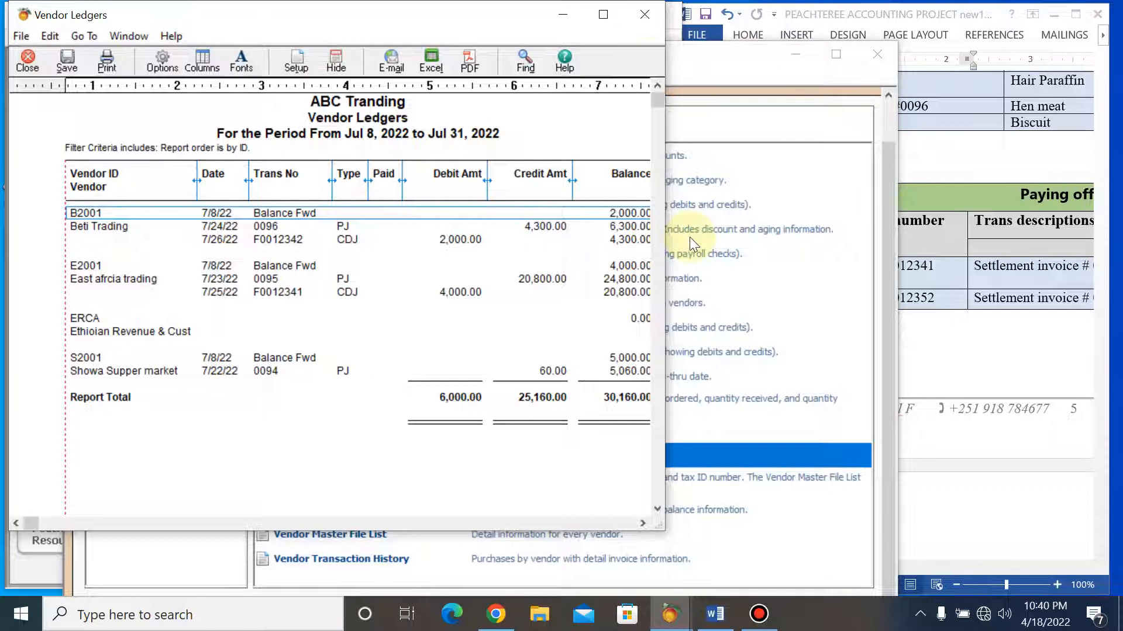
drag(667, 237, 762, 255)
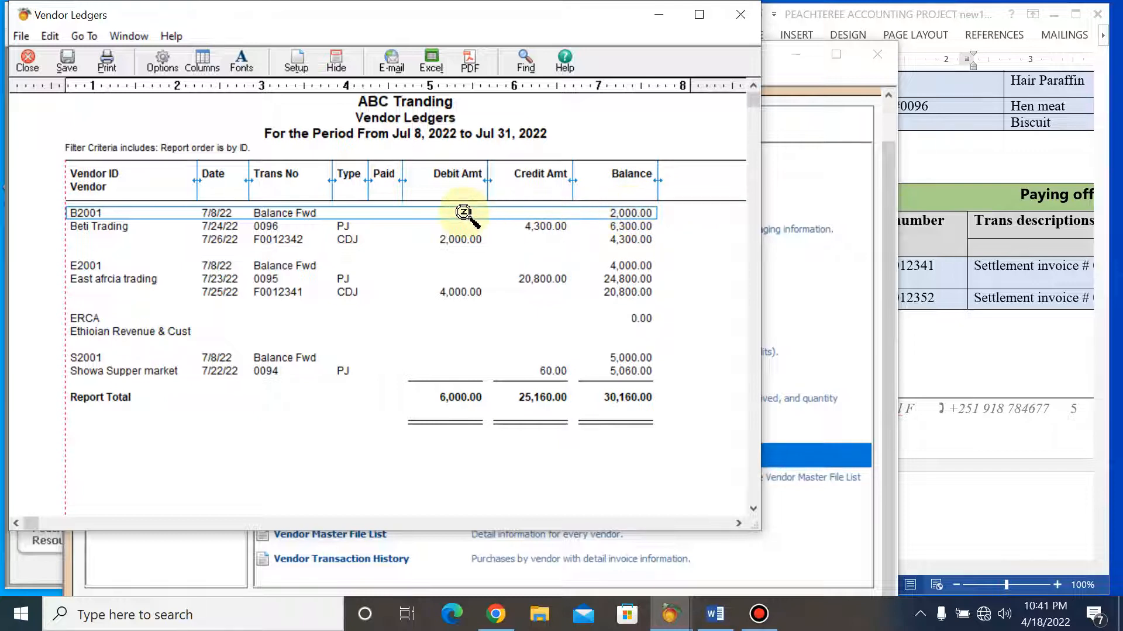
click(264, 240)
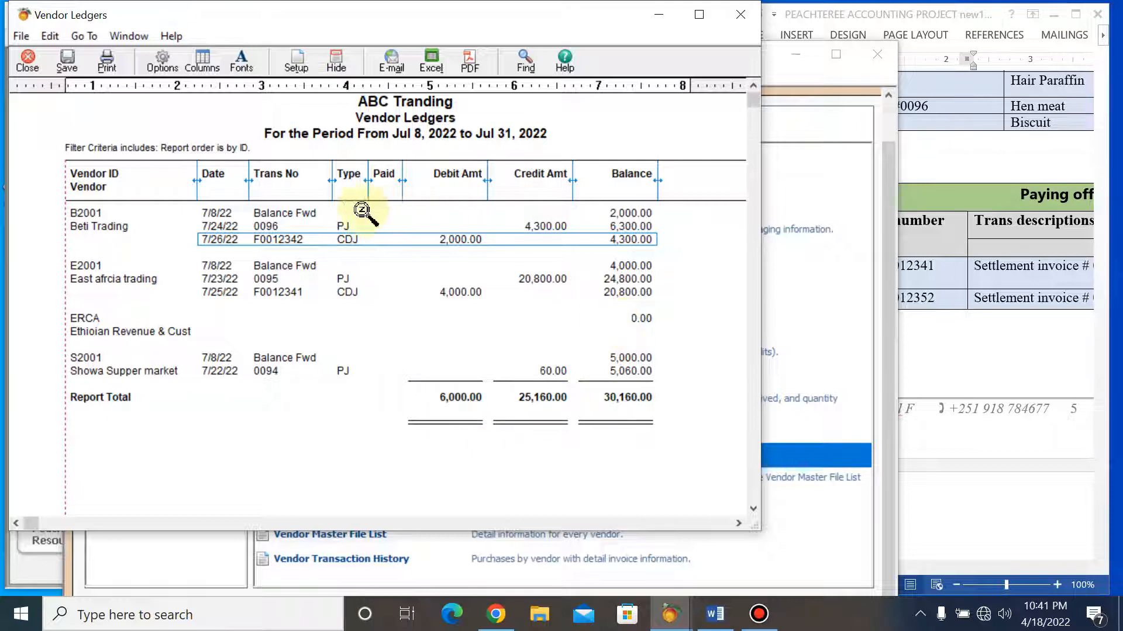
Close the Vendor Ledgers report, the report selection window and the accounting project document in Word.
click(749, 20)
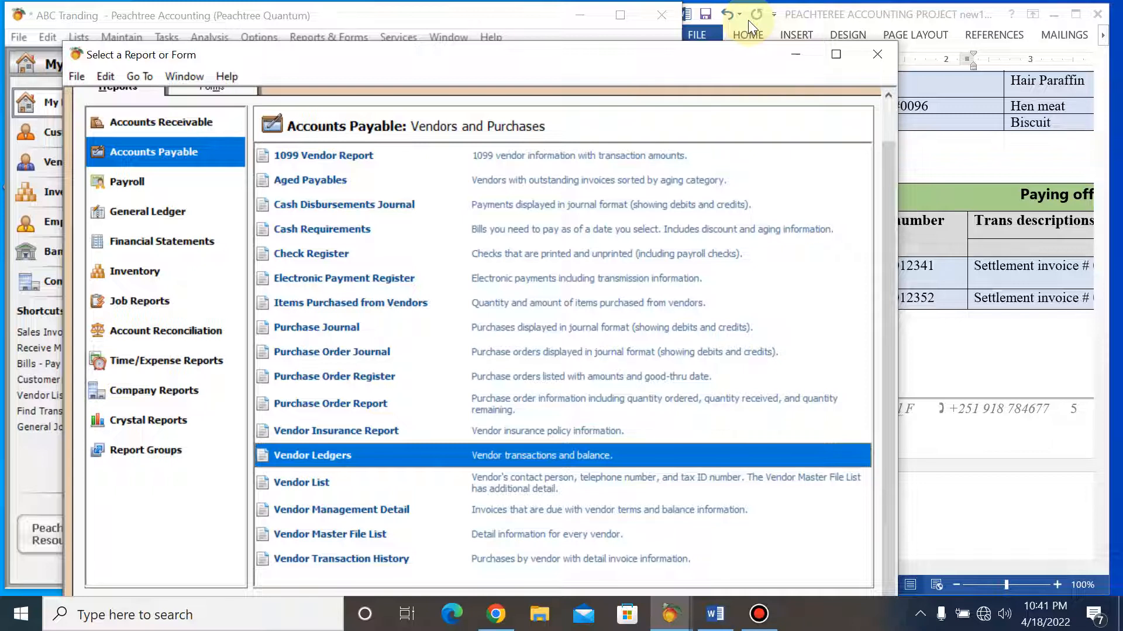
click(874, 57)
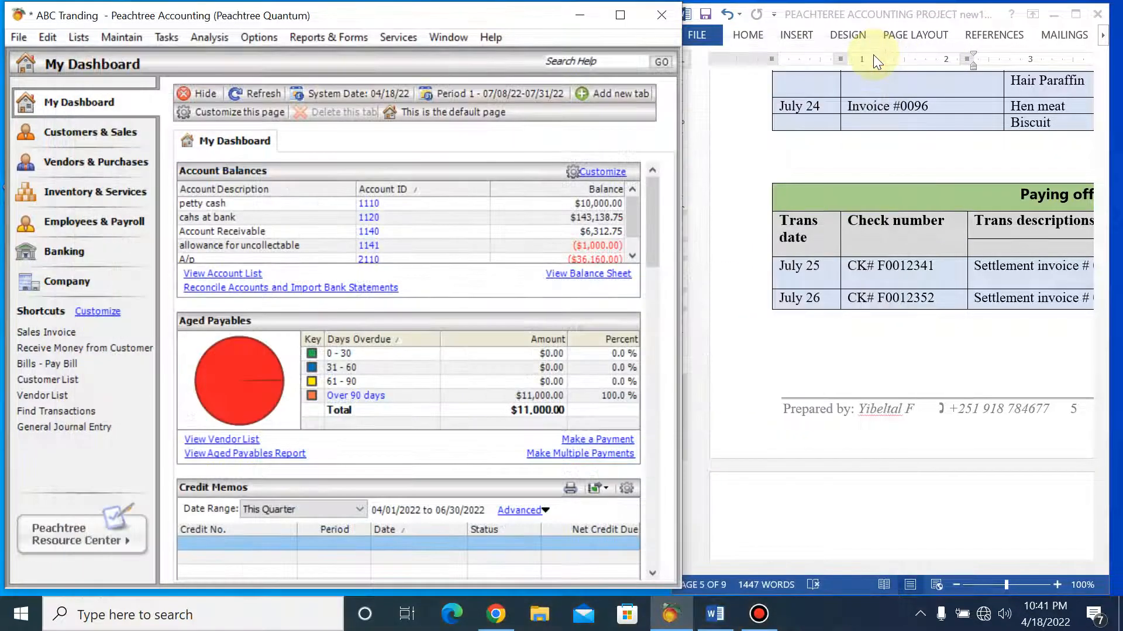
click(1099, 15)
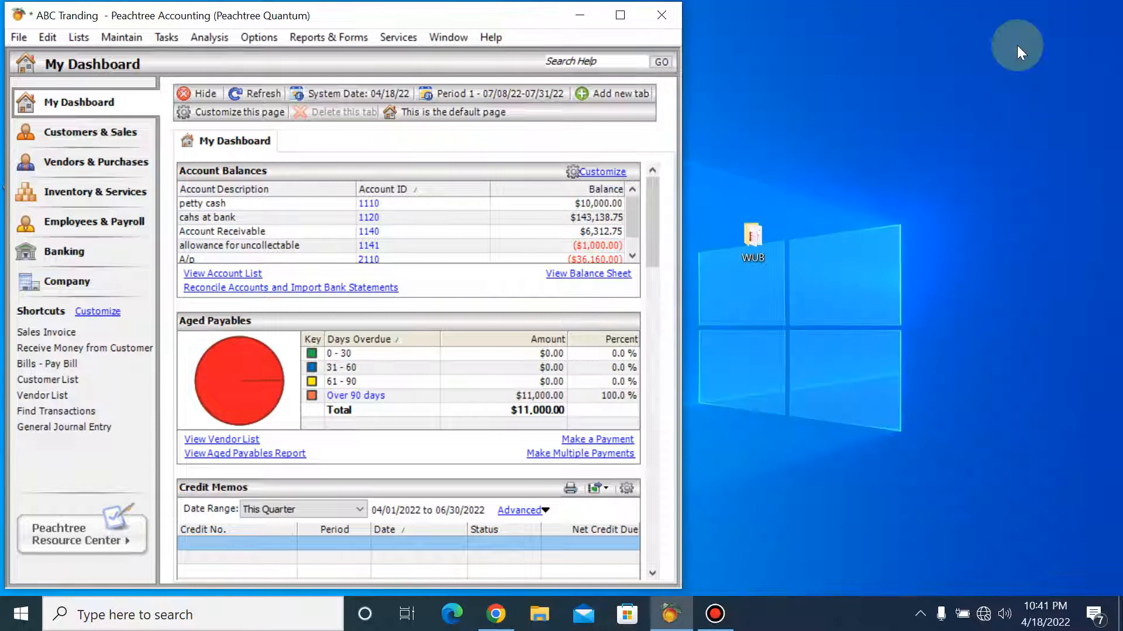